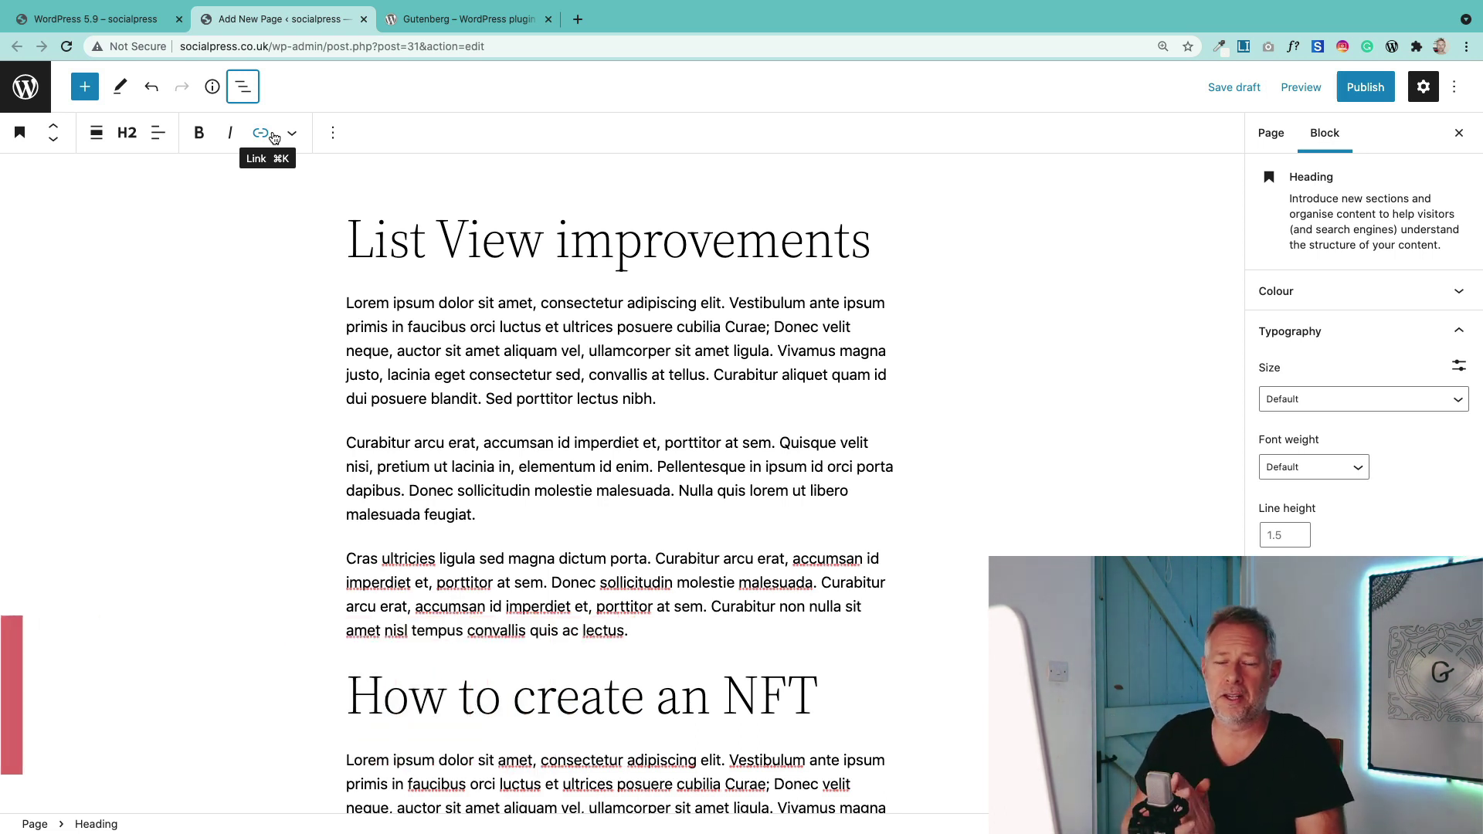
Step: In List View, drag the Image block up to sit below the second Paragraph
{"action": "left_click", "coordinate": [242, 89]}
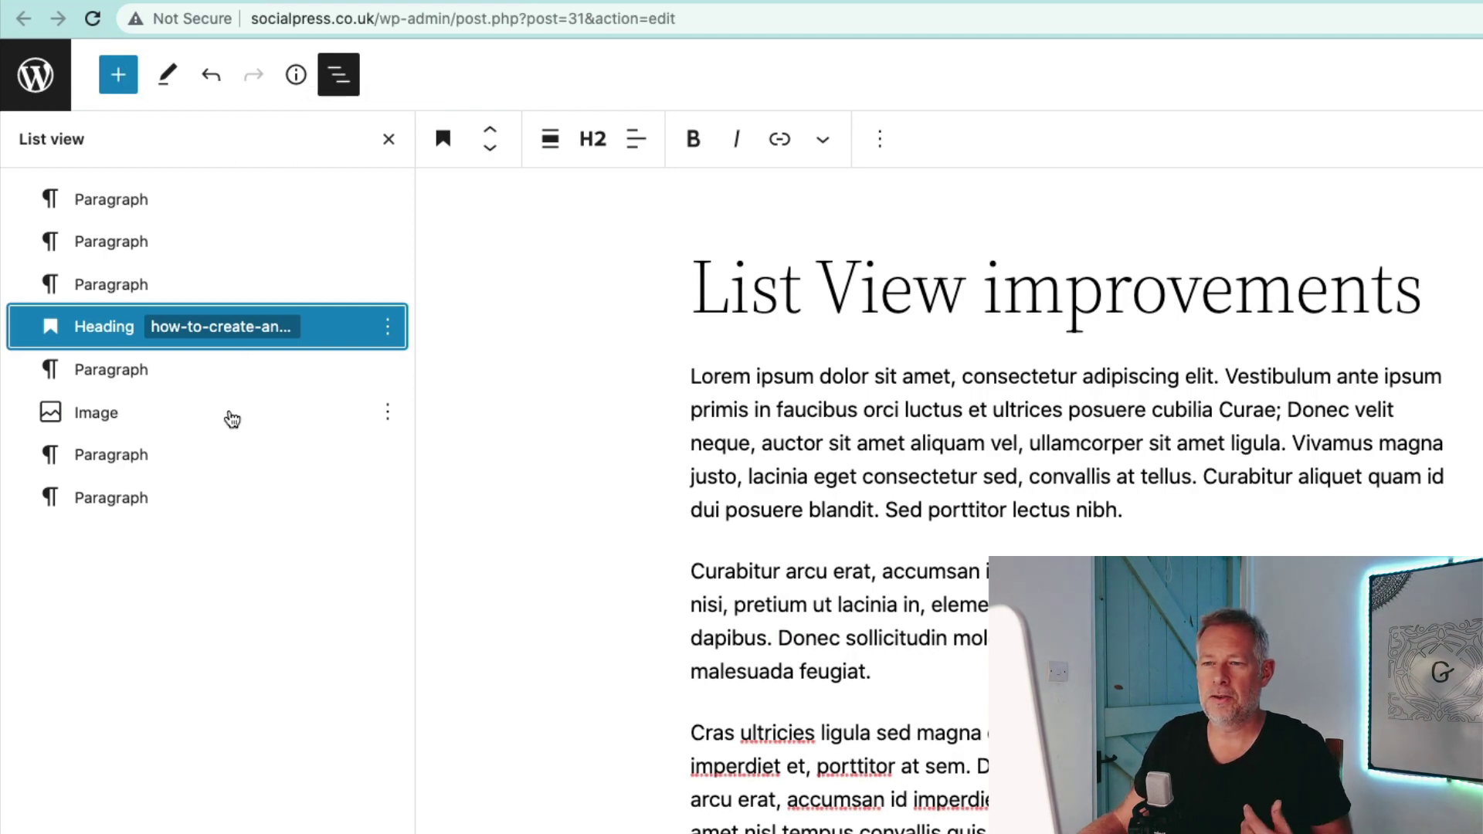
{"action": "scroll", "coordinate": [944, 645], "scroll_direction": "down", "scroll_amount": 5}
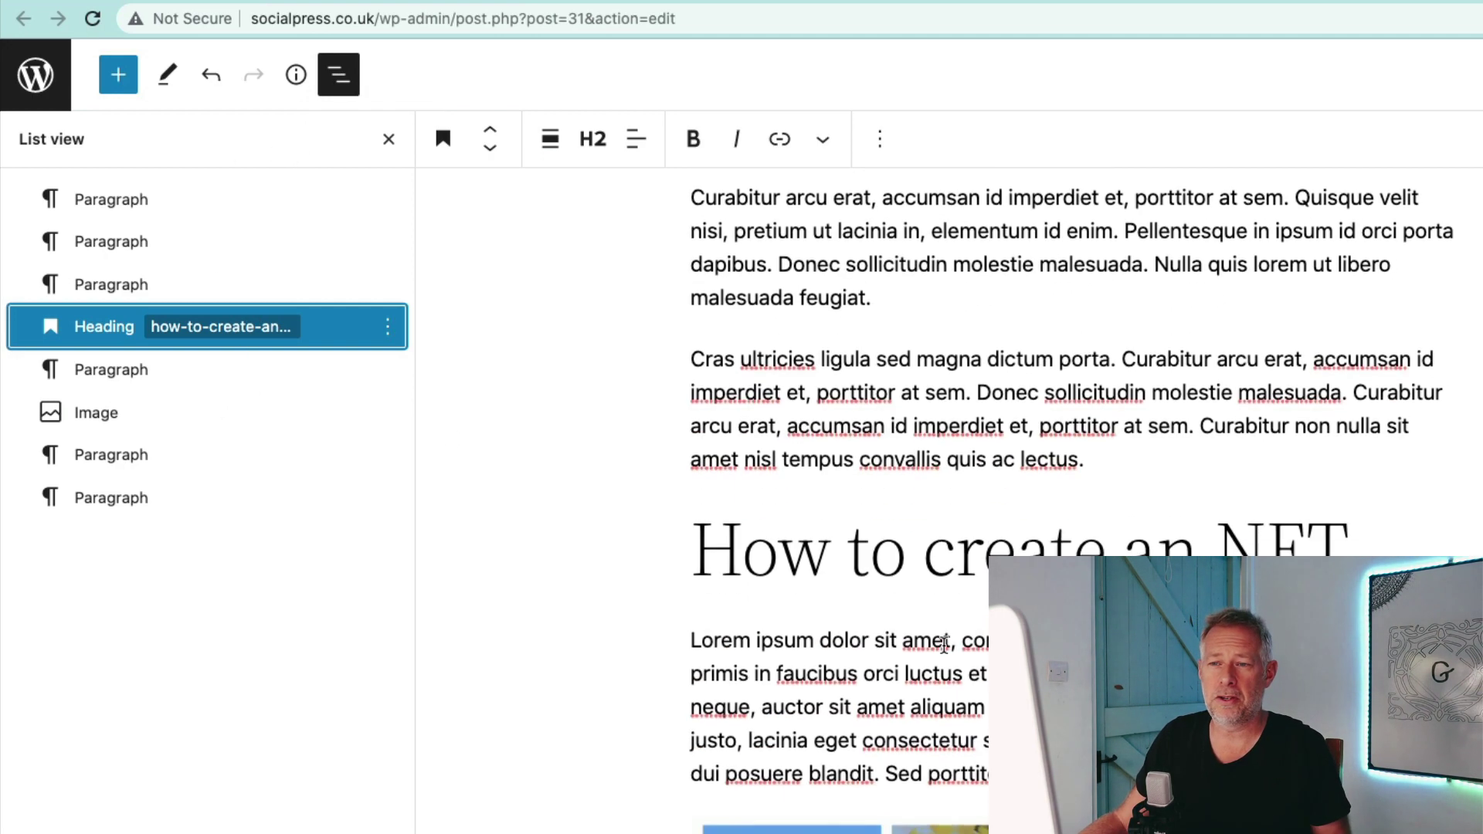
{"action": "scroll", "coordinate": [944, 645], "scroll_direction": "up", "scroll_amount": 5}
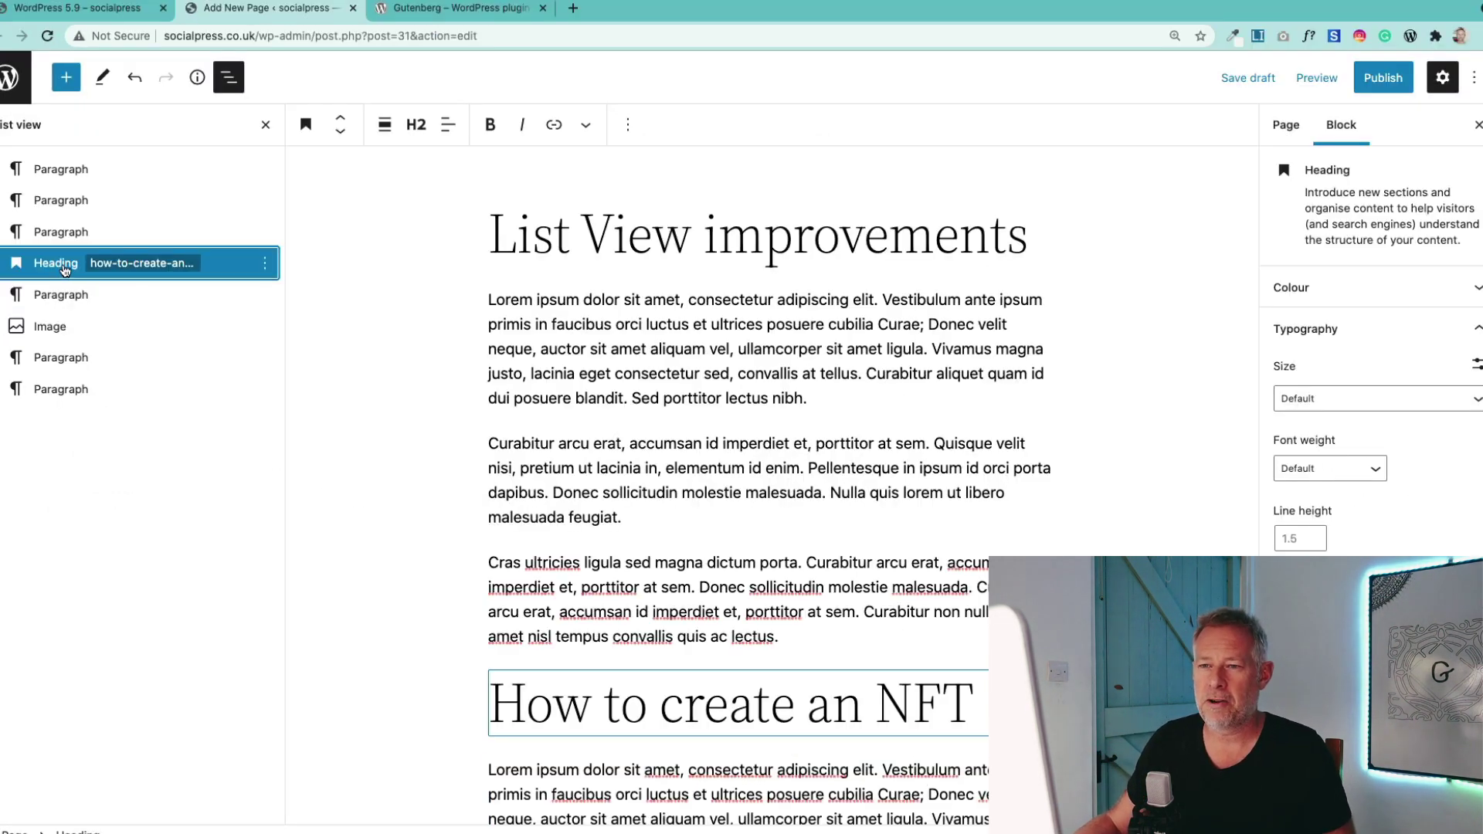
{"action": "left_click_drag", "start_coordinate": [65, 326], "coordinate": [101, 229]}
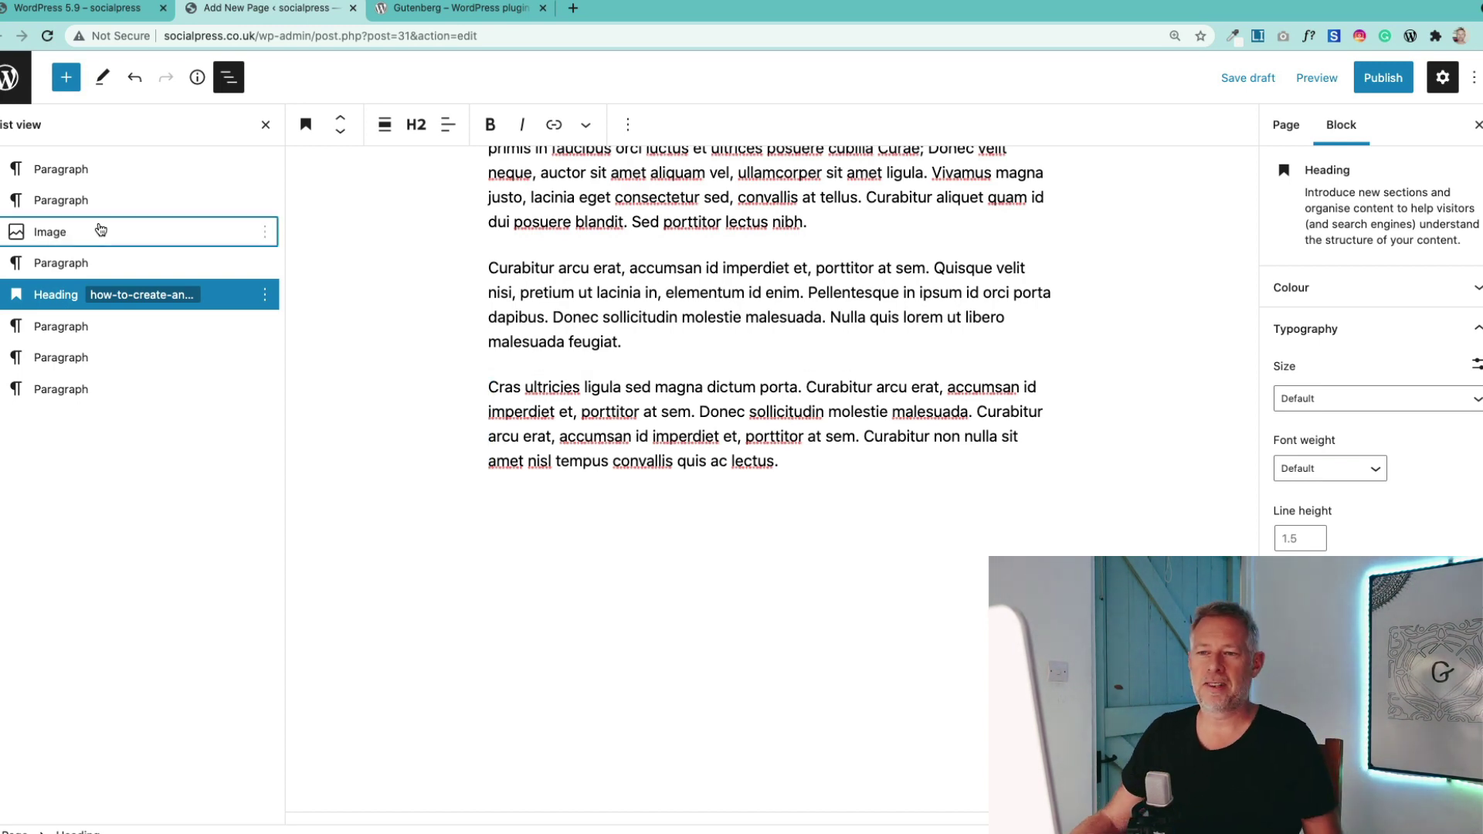
{"action": "left_click", "coordinate": [274, 243]}
{"action": "left_click", "coordinate": [265, 233]}
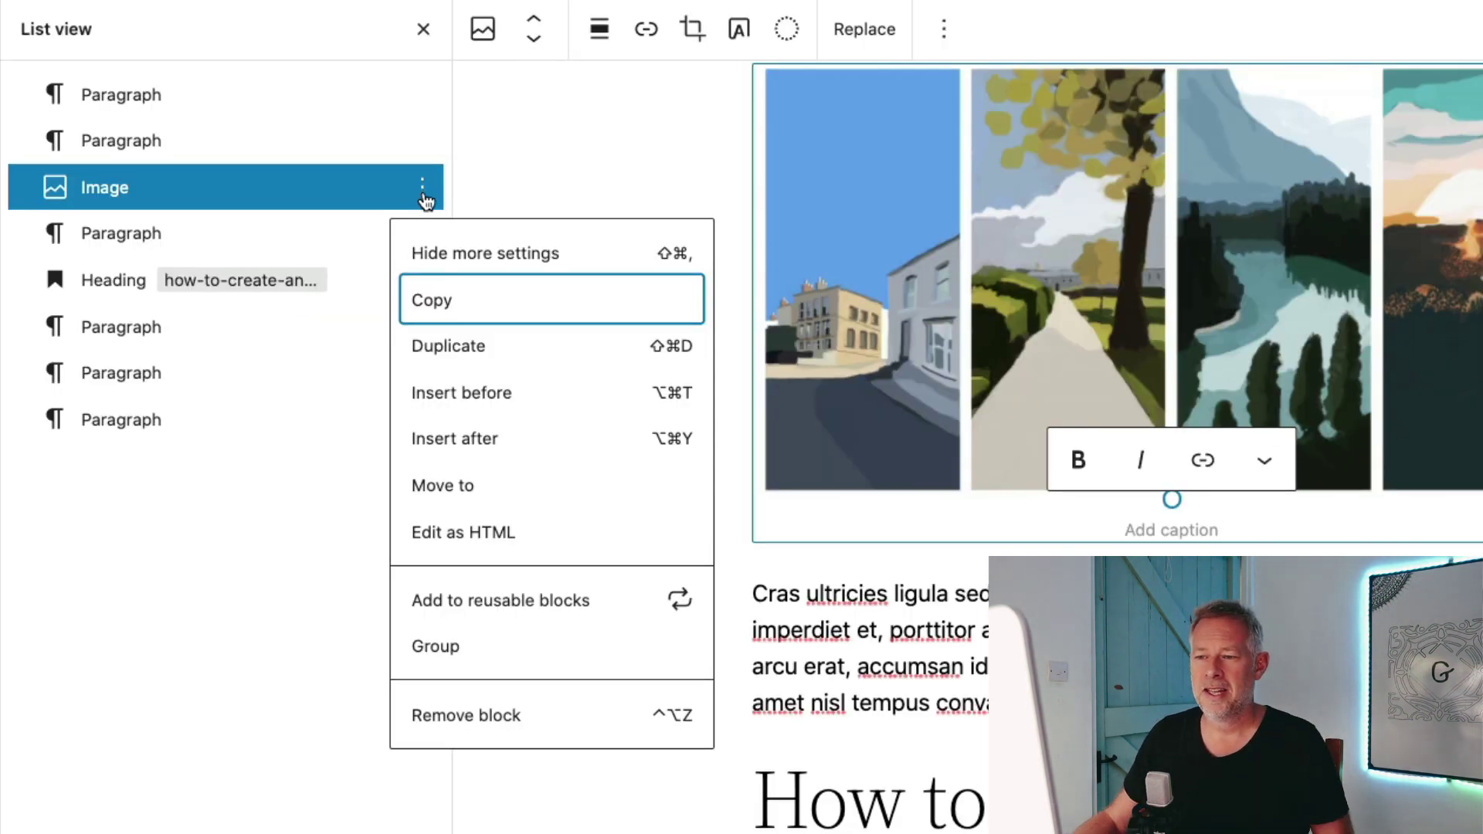
{"action": "left_click", "coordinate": [438, 355]}
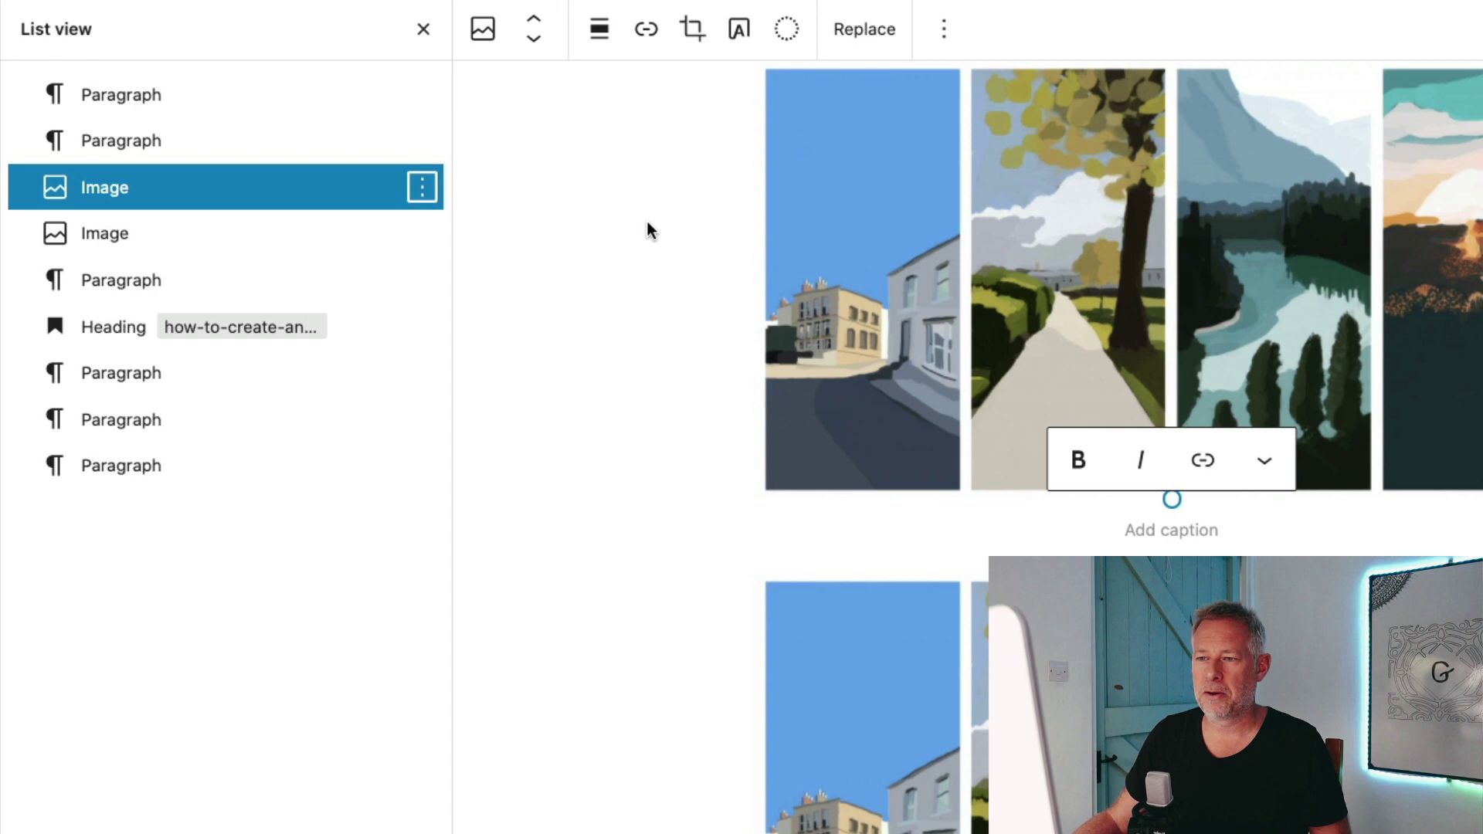
{"action": "left_click", "coordinate": [423, 188]}
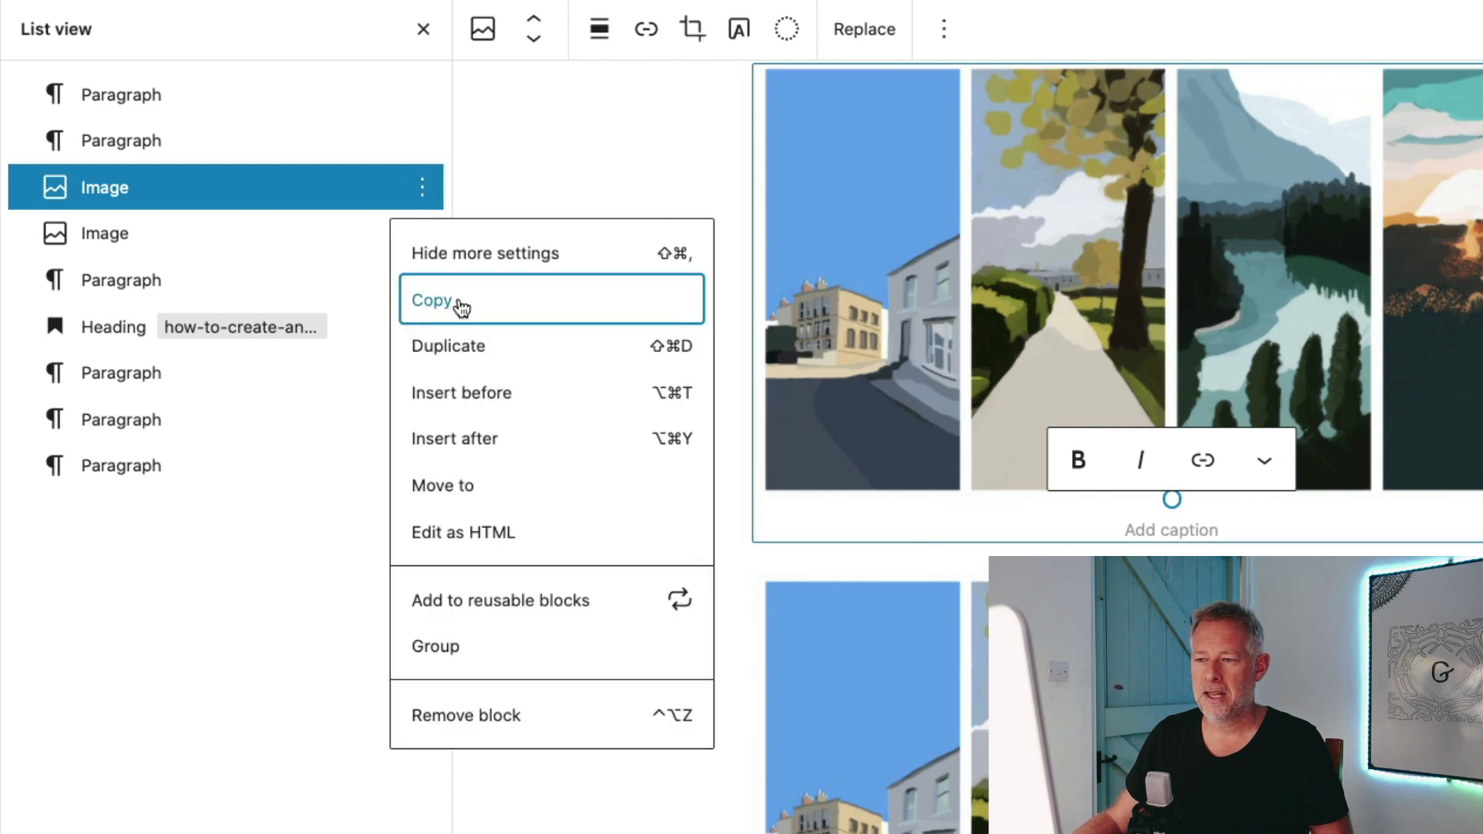
{"action": "left_click", "coordinate": [497, 711]}
{"action": "left_click", "coordinate": [211, 234]}
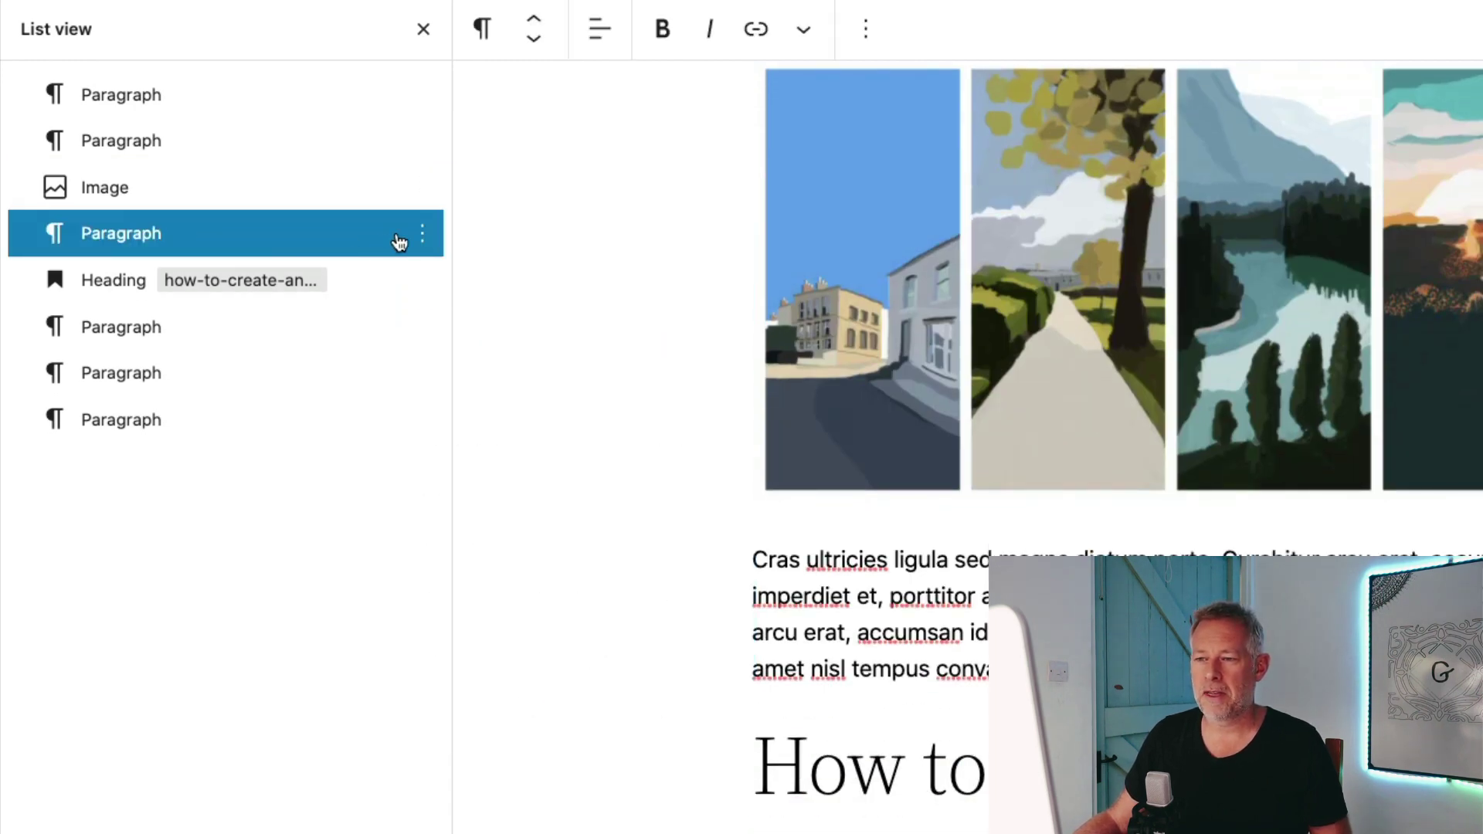
{"action": "left_click", "coordinate": [422, 233]}
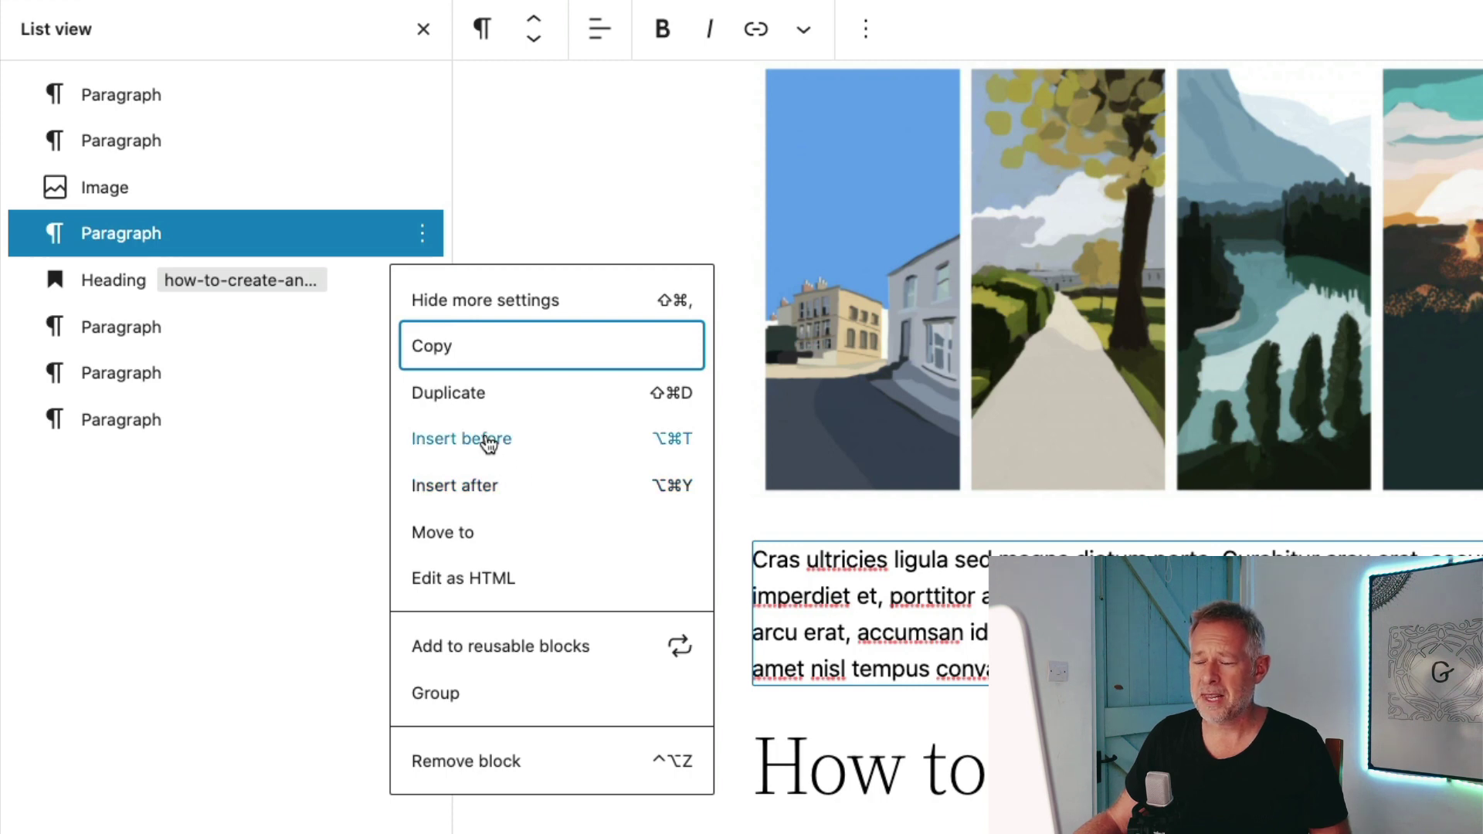
{"action": "left_click", "coordinate": [488, 439]}
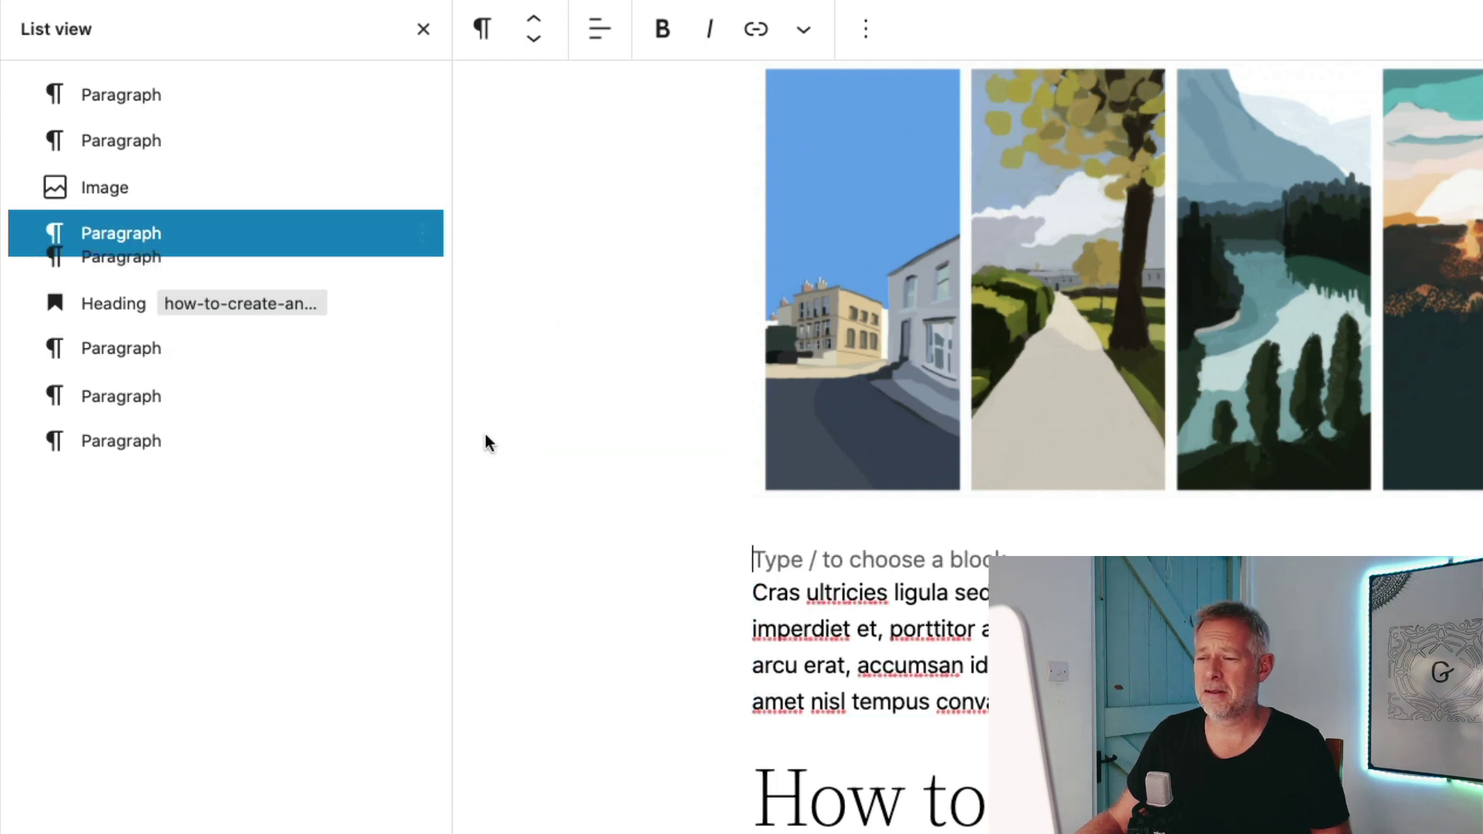
{"action": "left_click", "coordinate": [417, 235]}
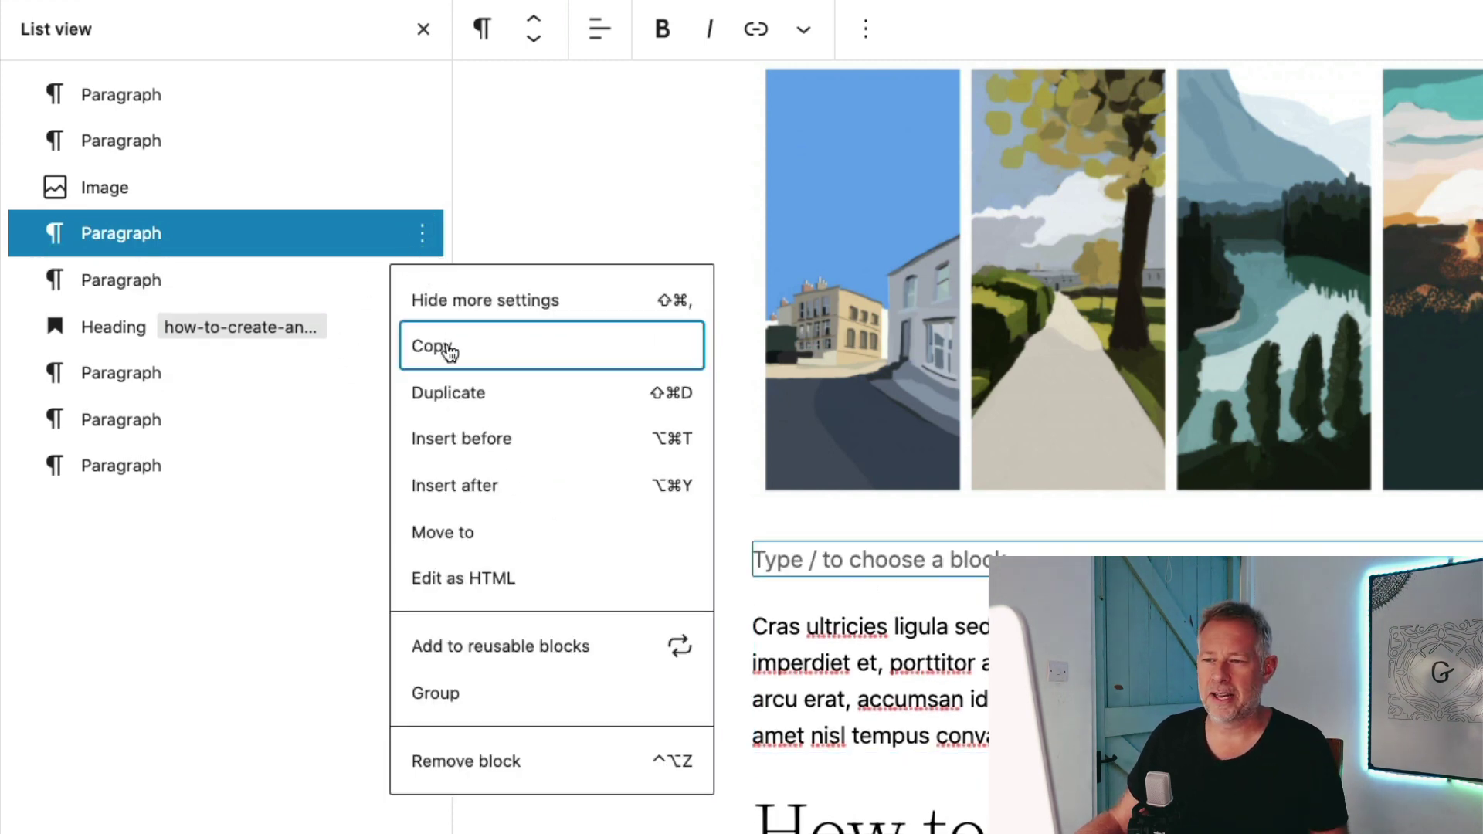
{"action": "left_click", "coordinate": [495, 747]}
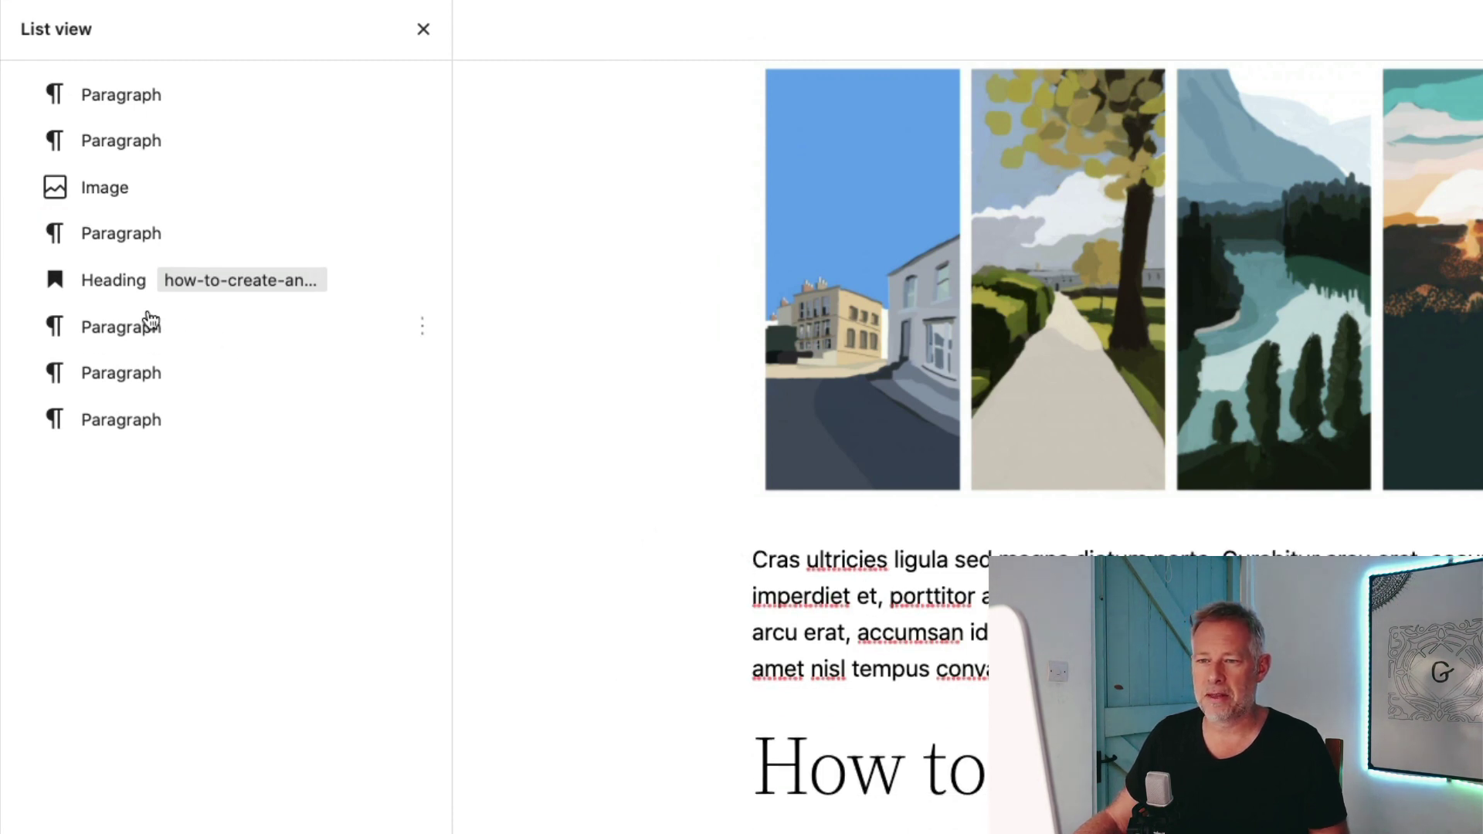
{"action": "left_click_drag", "start_coordinate": [136, 336], "coordinate": [133, 314]}
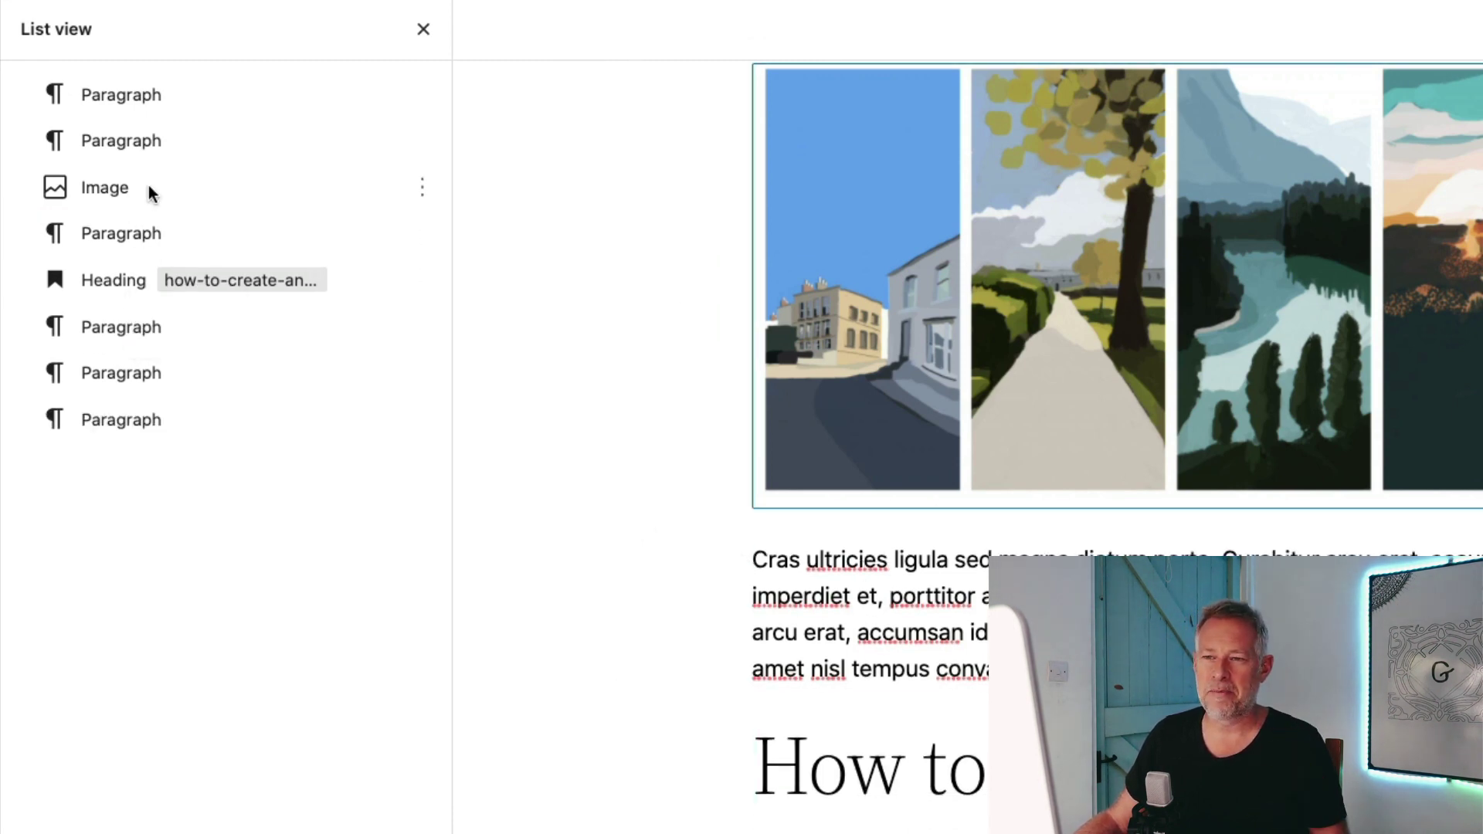
{"action": "left_click", "coordinate": [422, 187]}
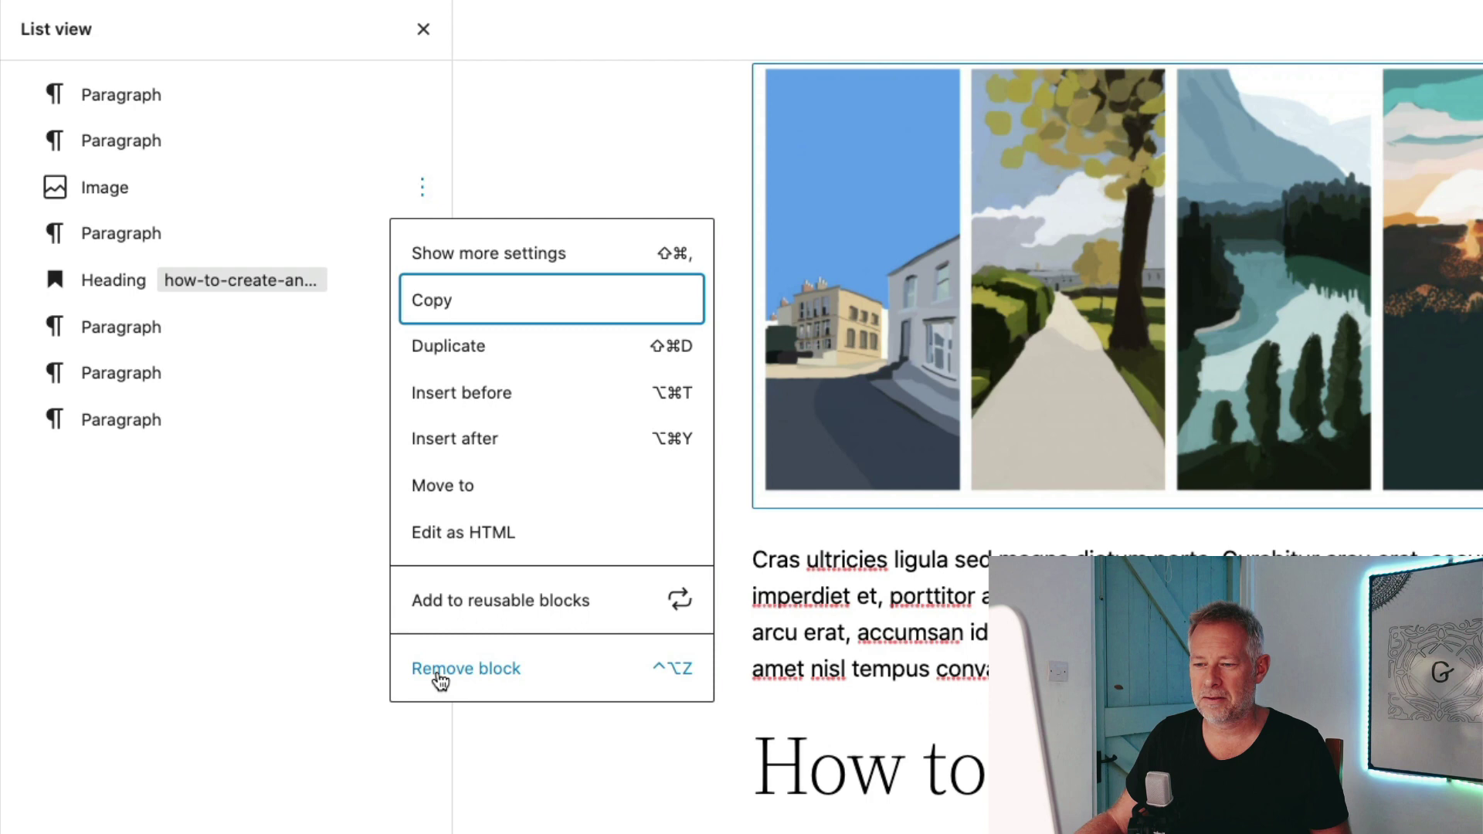
{"action": "left_click", "coordinate": [254, 288]}
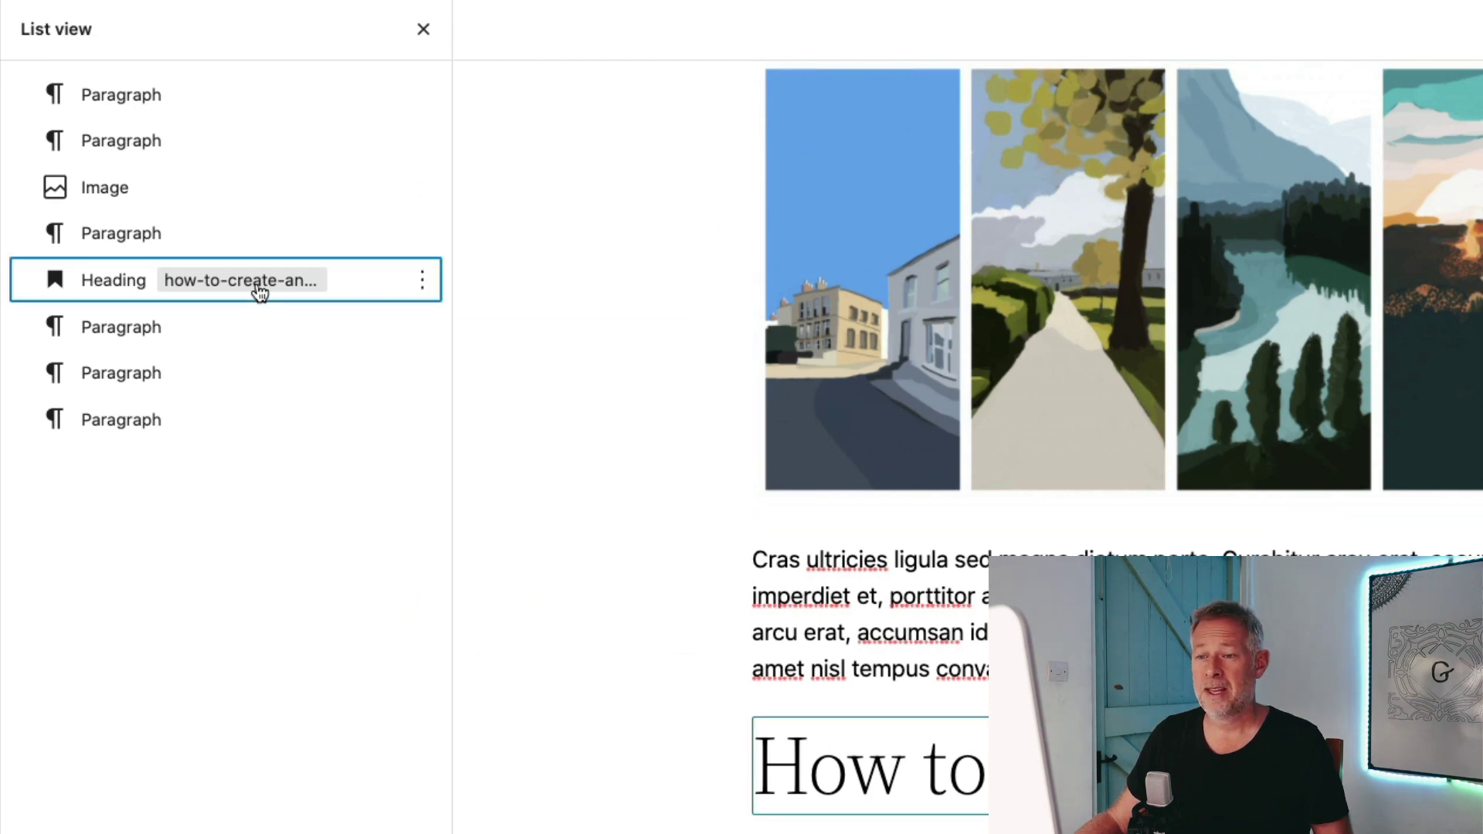
{"action": "left_click", "coordinate": [246, 291]}
{"action": "left_click", "coordinate": [162, 241]}
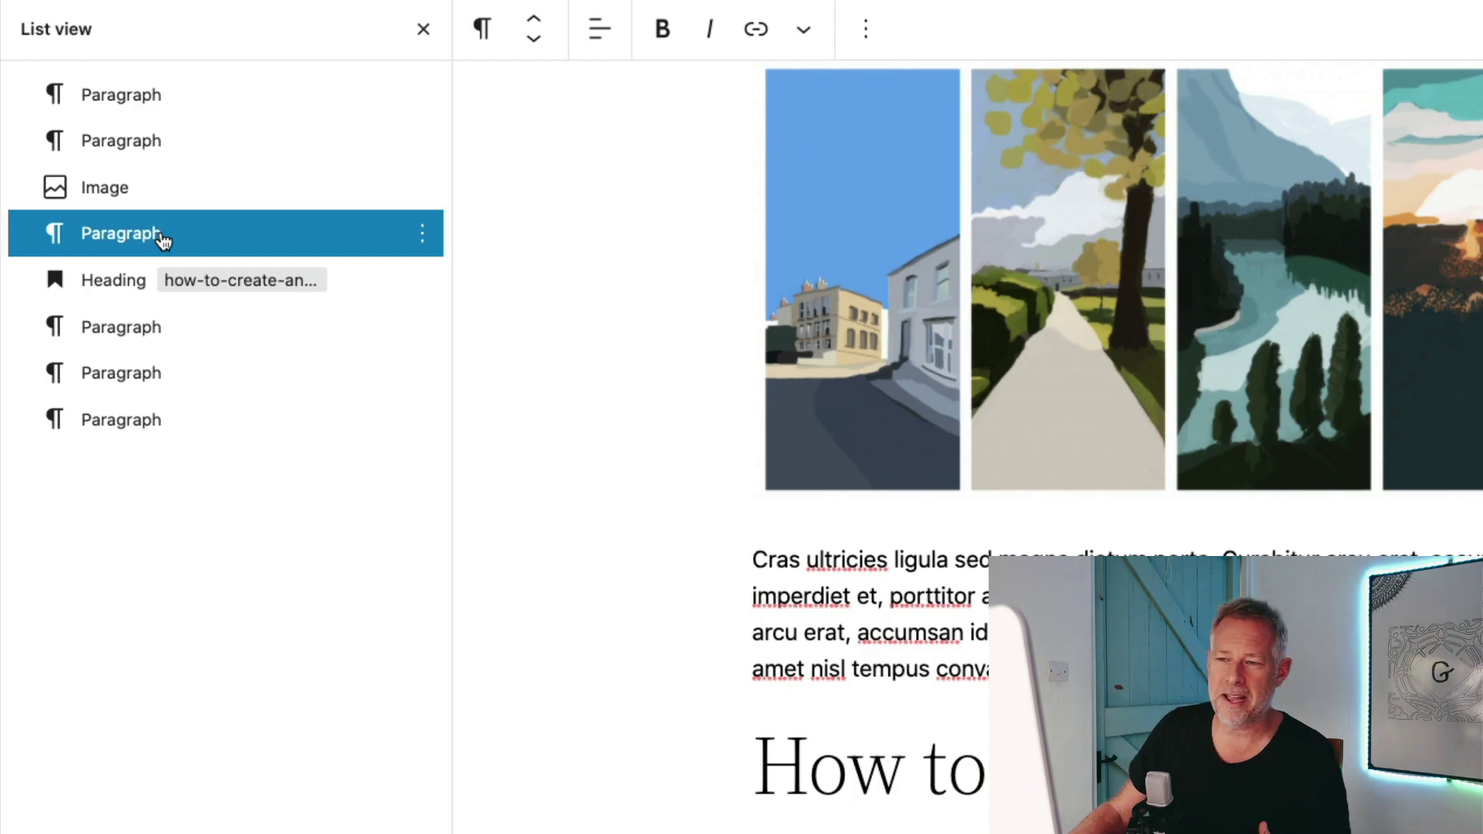
Step: Add a heading 'The art of the new' after the last paragraph and select its HTML anchor
{"action": "scroll", "coordinate": [1004, 348], "scroll_direction": "down", "scroll_amount": 10}
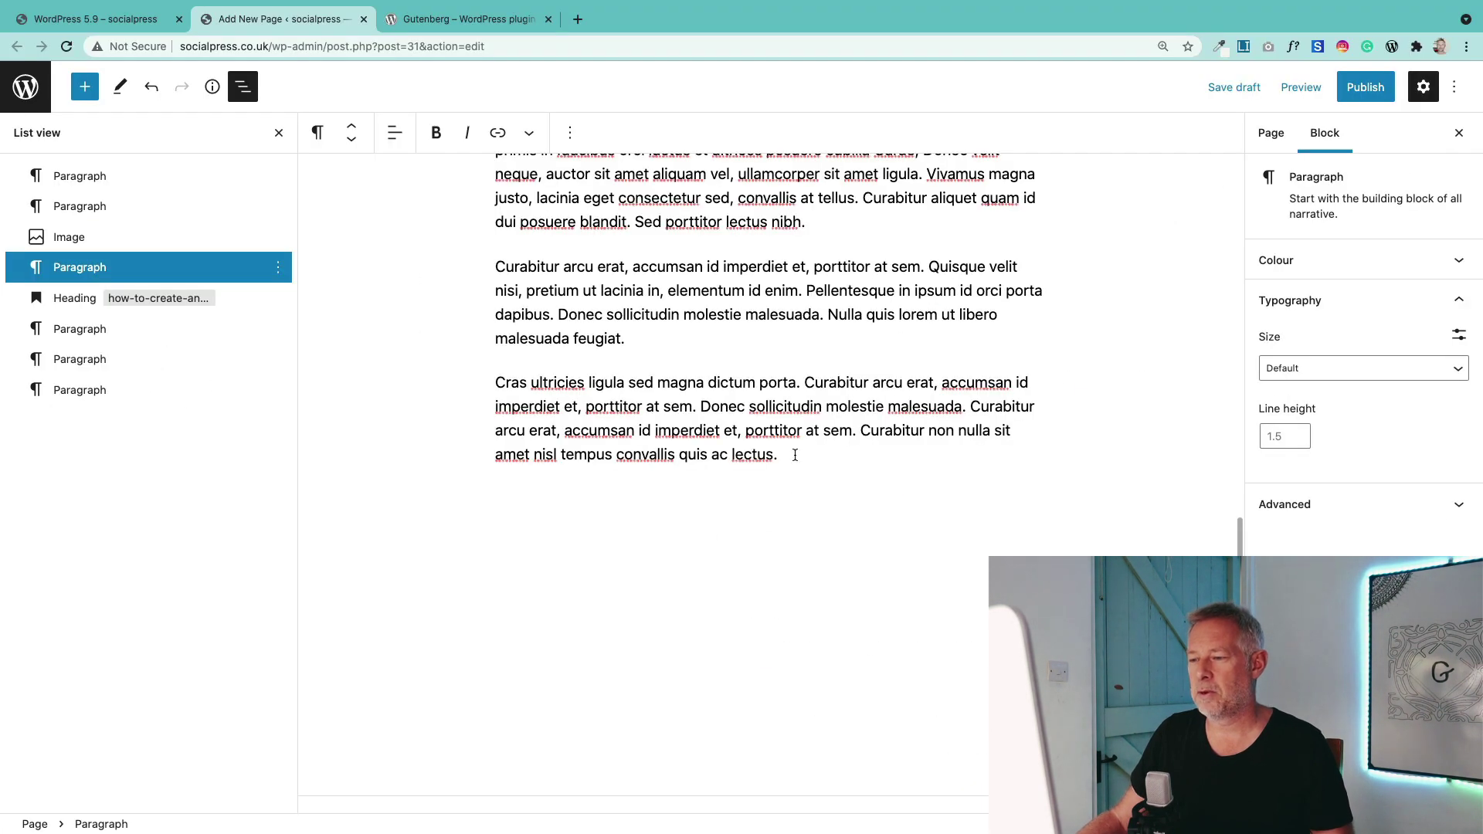
{"action": "left_click", "coordinate": [122, 420]}
{"action": "key", "text": "Return"}
{"action": "type", "text": "/hea"}
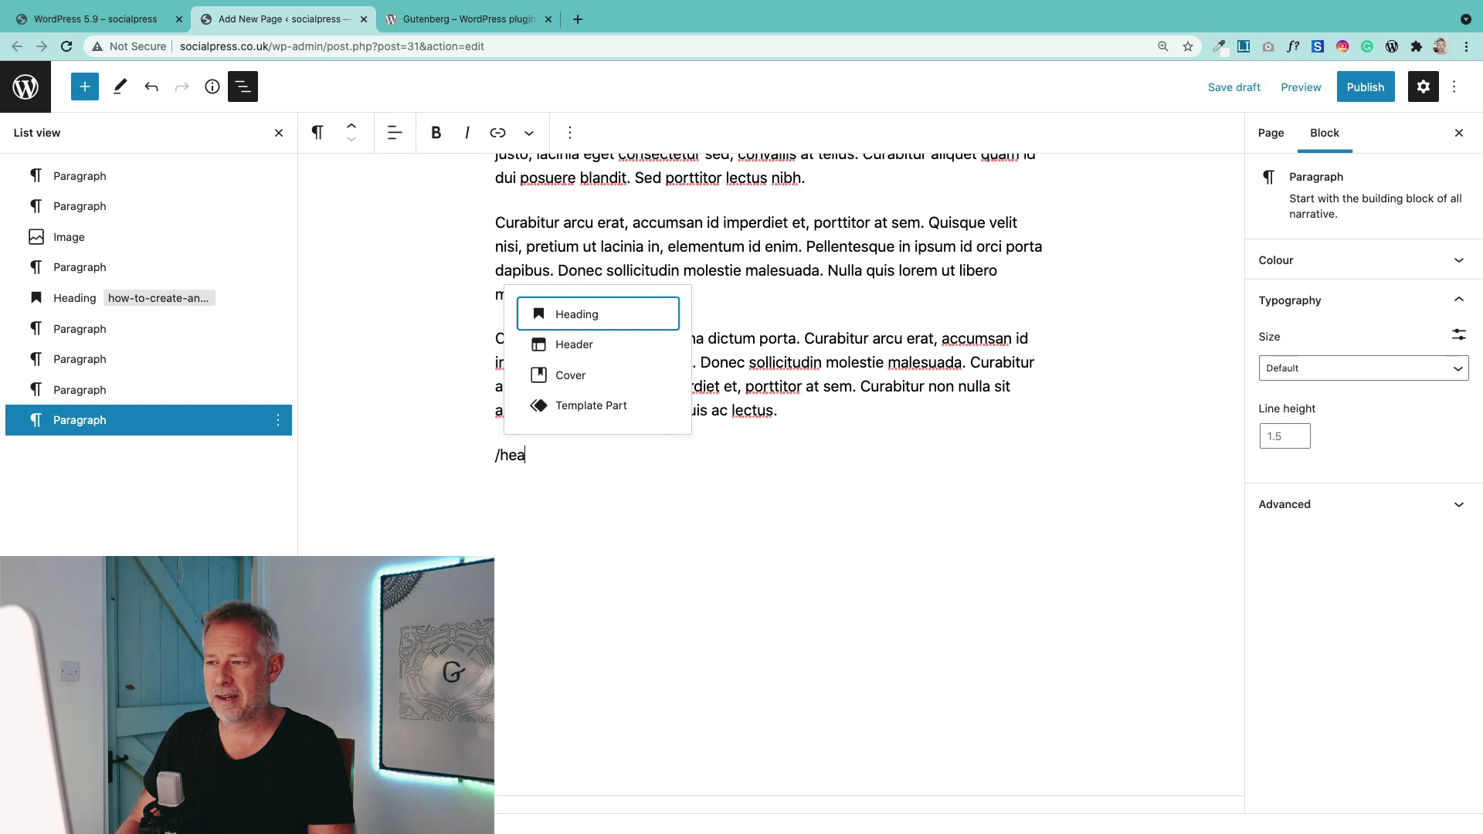
{"action": "key", "text": "Return"}
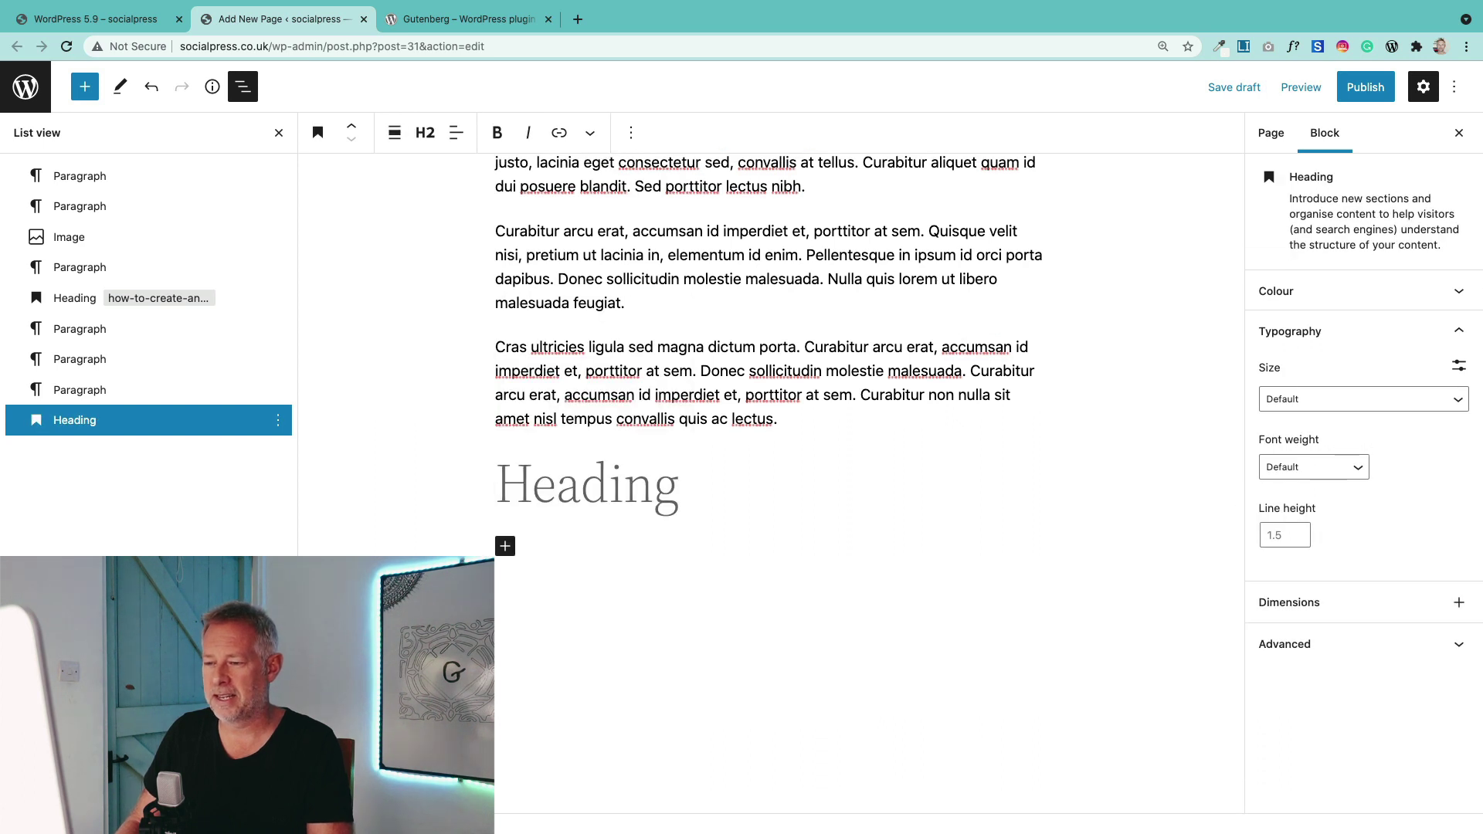
{"action": "type", "text": "The art of the new"}
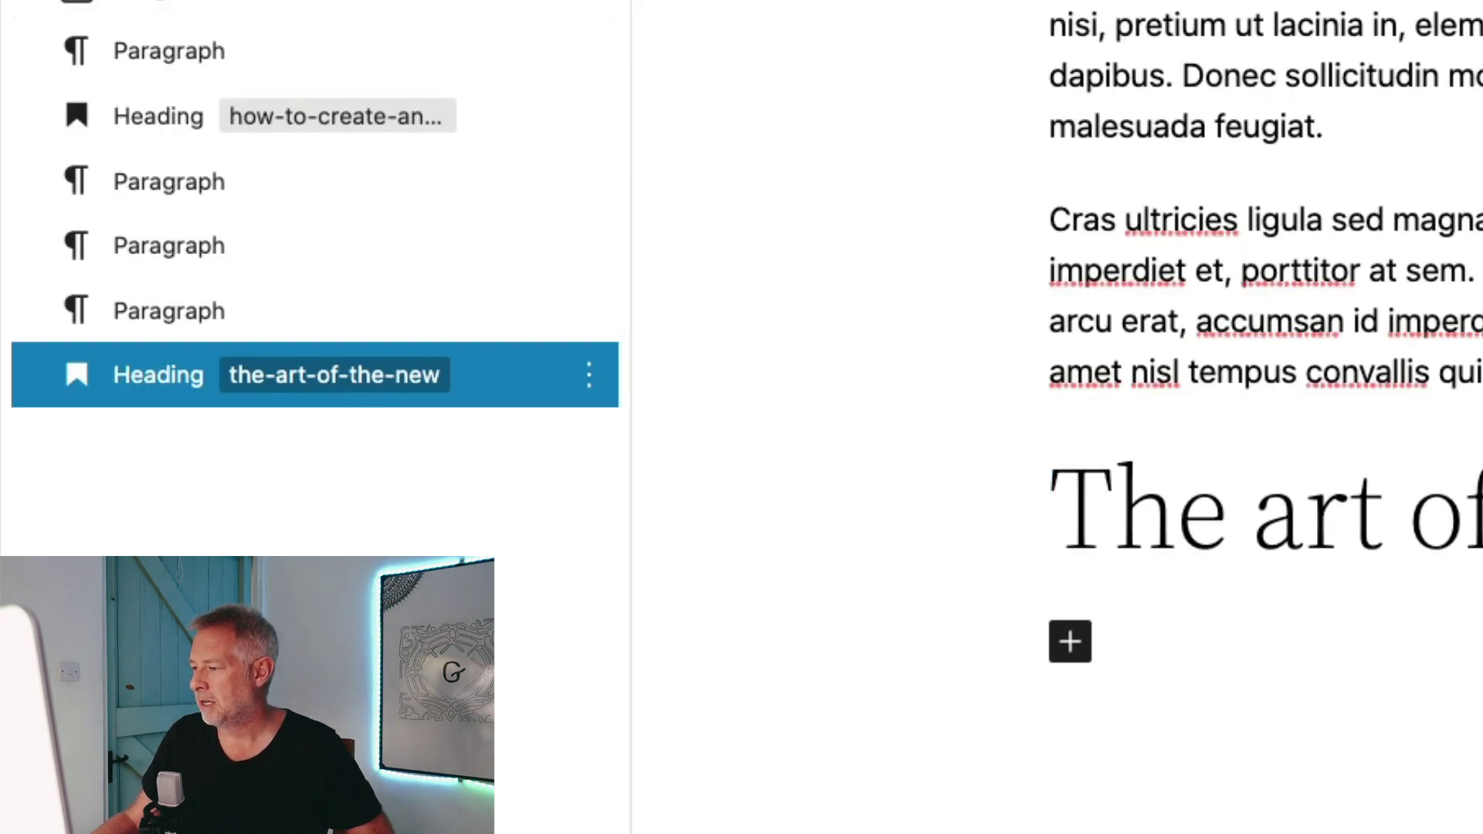
{"action": "left_click_drag", "start_coordinate": [1363, 583], "coordinate": [1270, 583]}
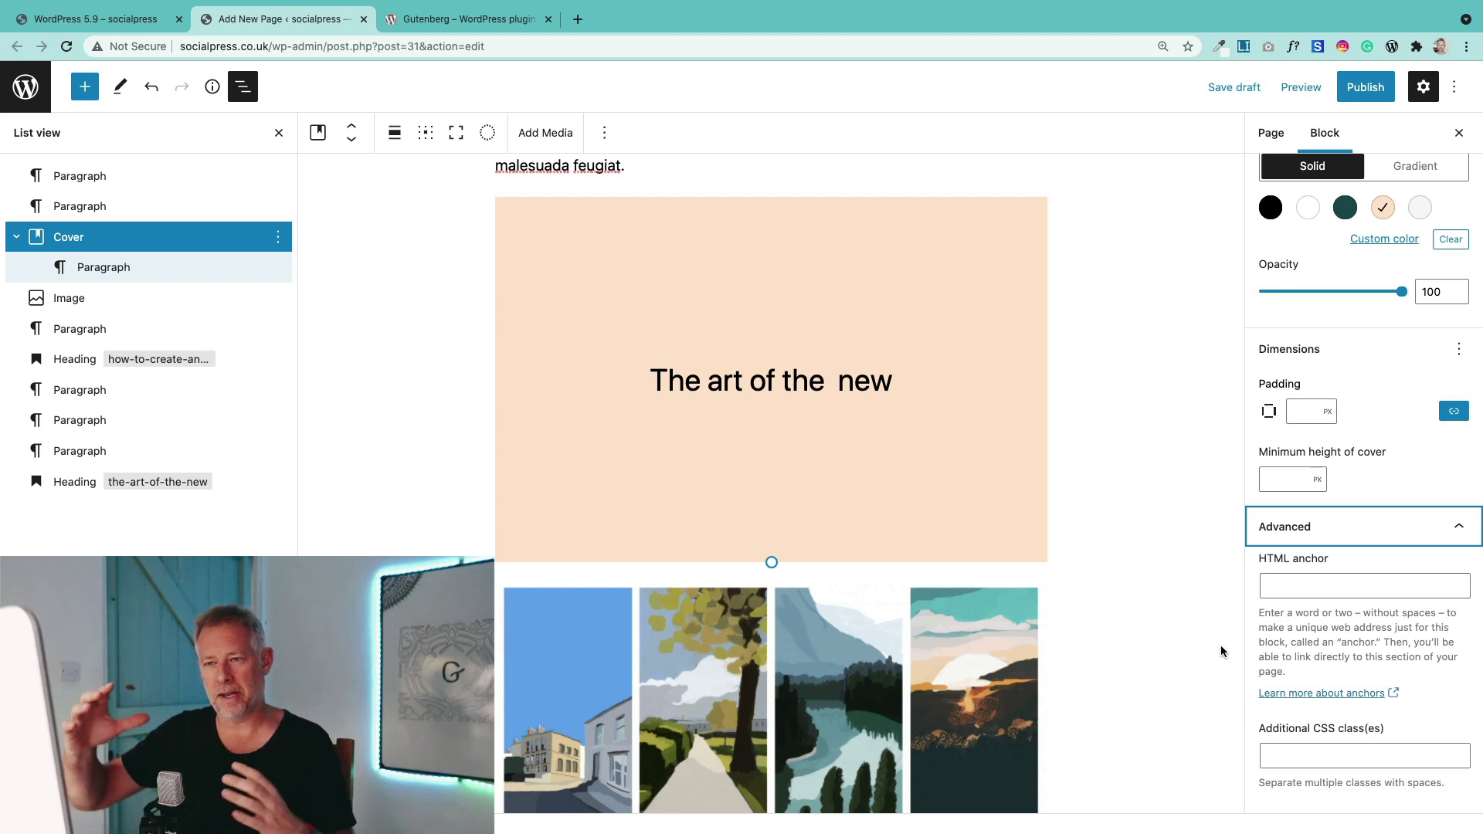
Step: Focus the heading's HTML anchor field so the draft saves
{"action": "scroll", "coordinate": [1220, 647], "scroll_direction": "up", "scroll_amount": 1}
{"action": "left_click", "coordinate": [1356, 593]}
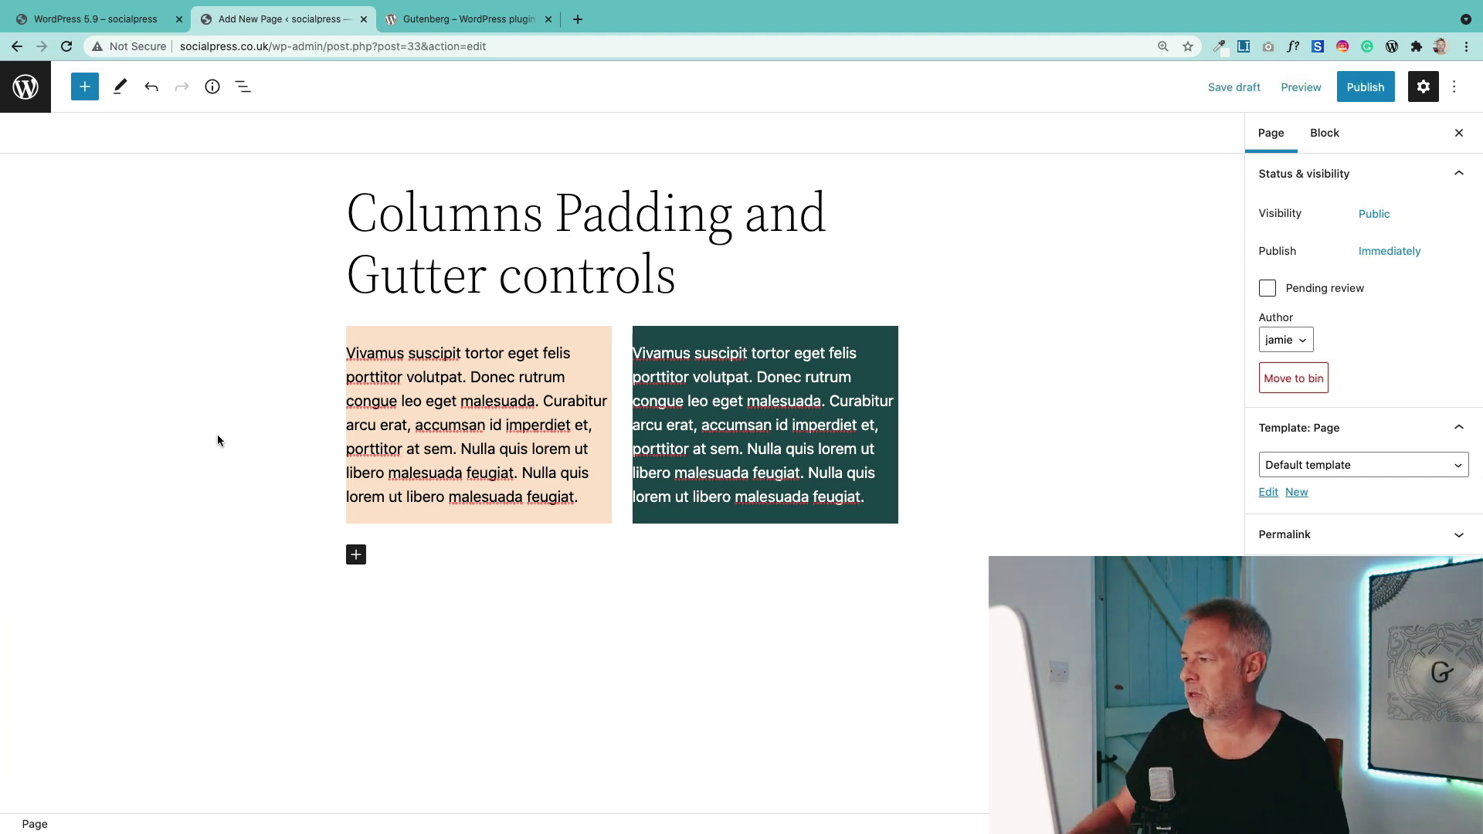
Step: Set the Columns block's Block spacing to 0px after trying 60px
{"action": "left_click", "coordinate": [244, 91]}
{"action": "left_click", "coordinate": [117, 185]}
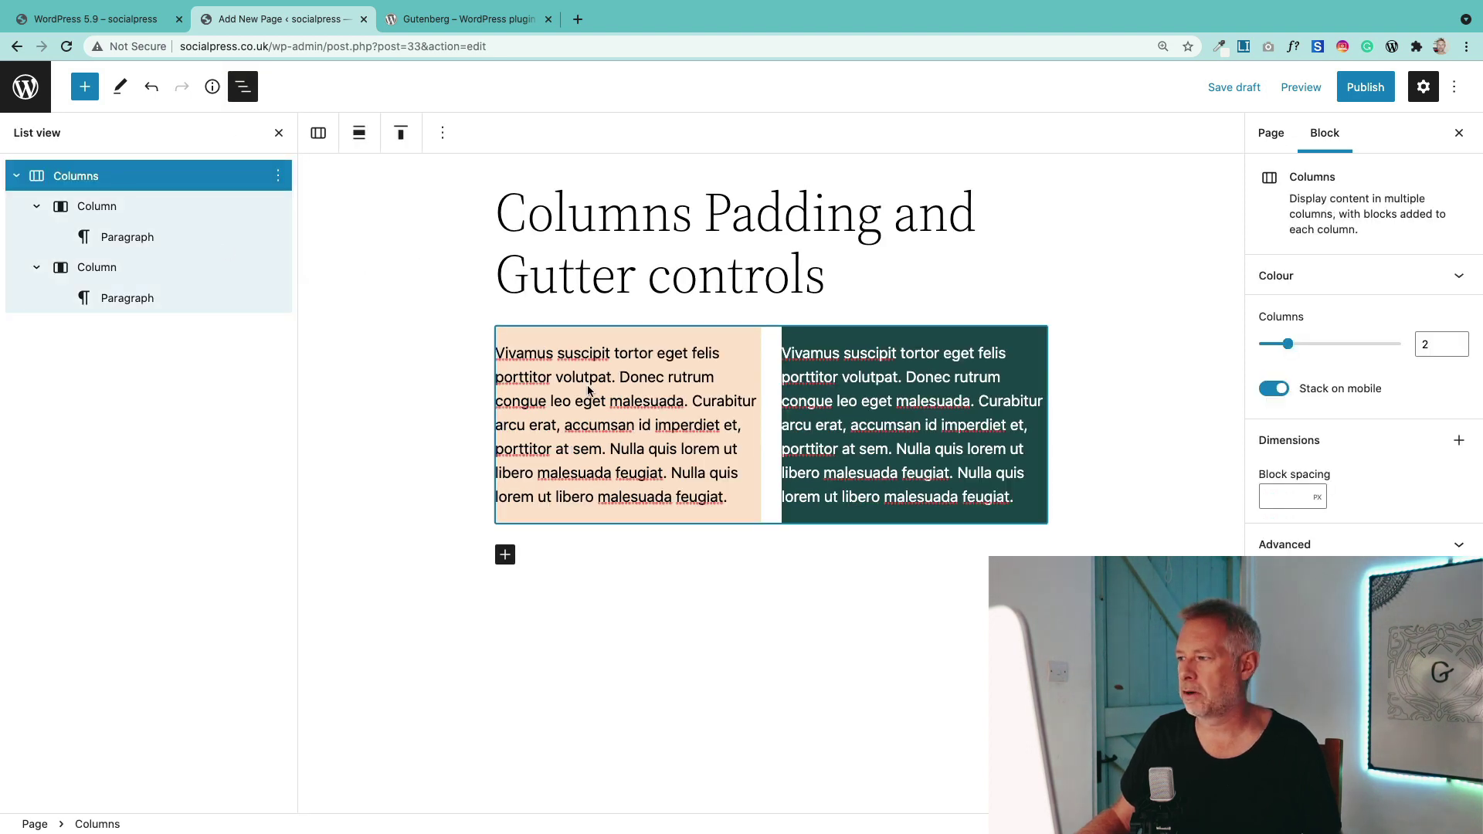
{"action": "left_click", "coordinate": [1281, 502]}
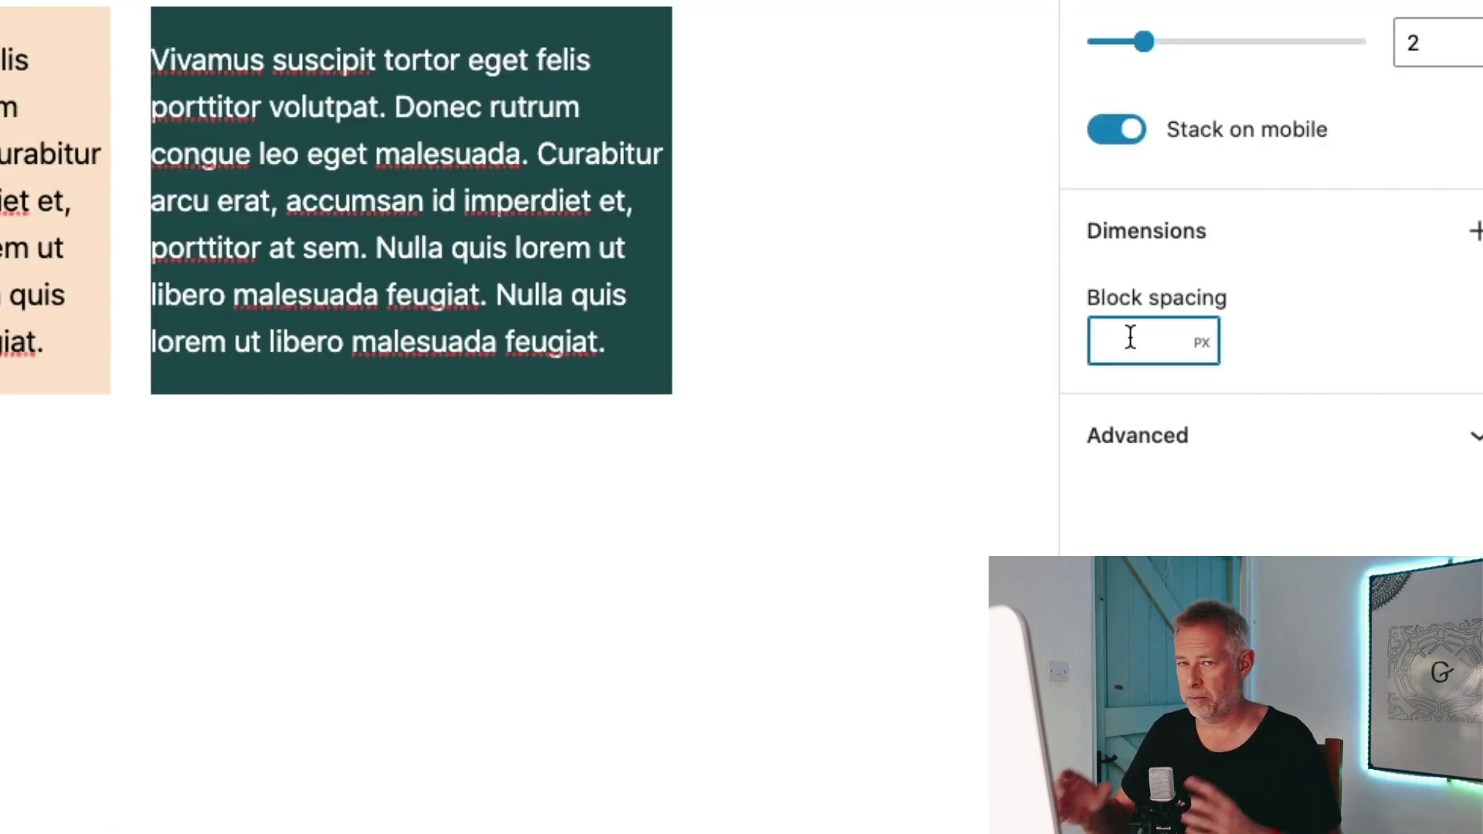
{"action": "type", "text": "0"}
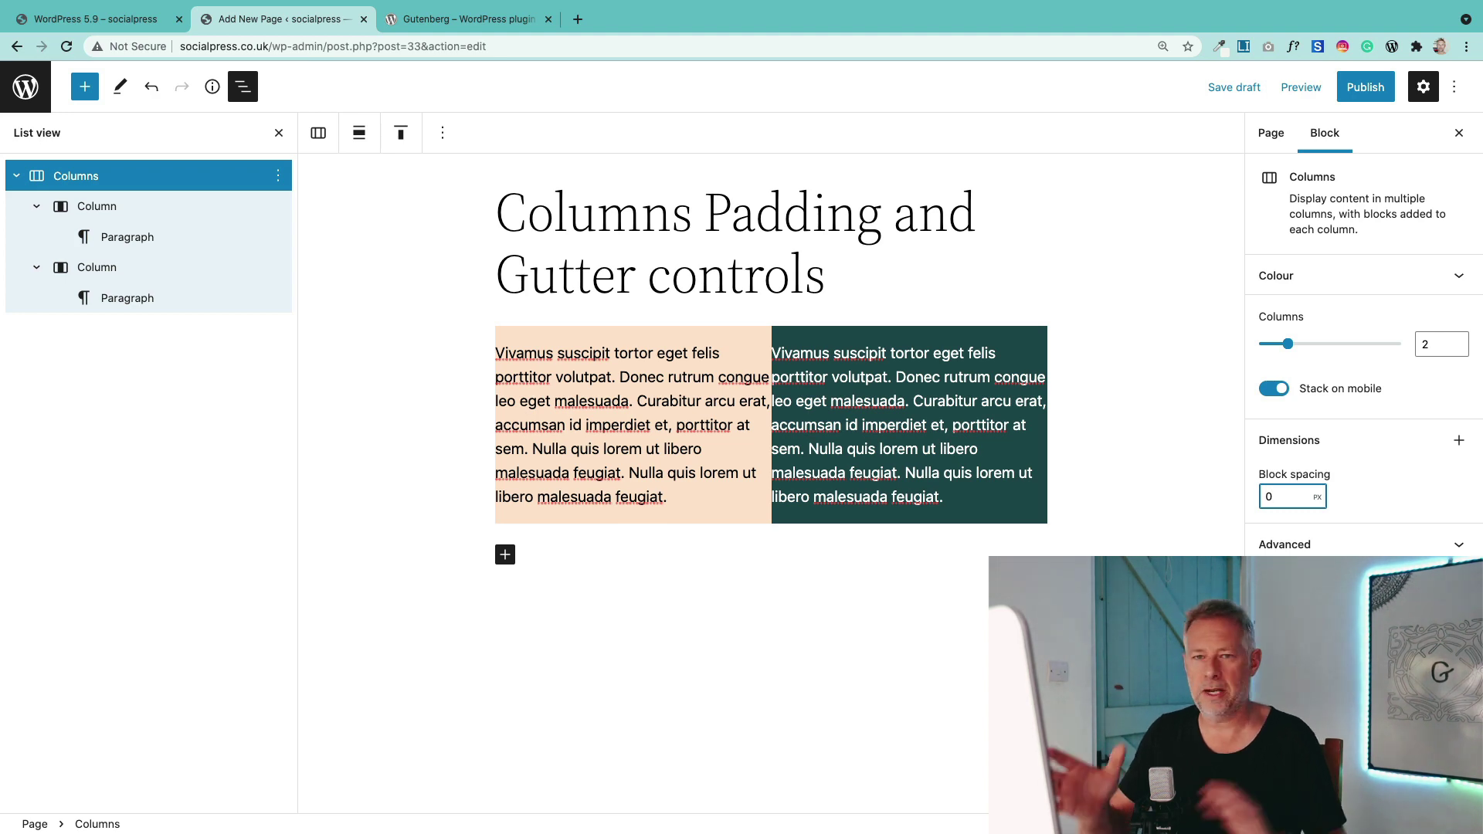
{"action": "key", "text": "BackSpace"}
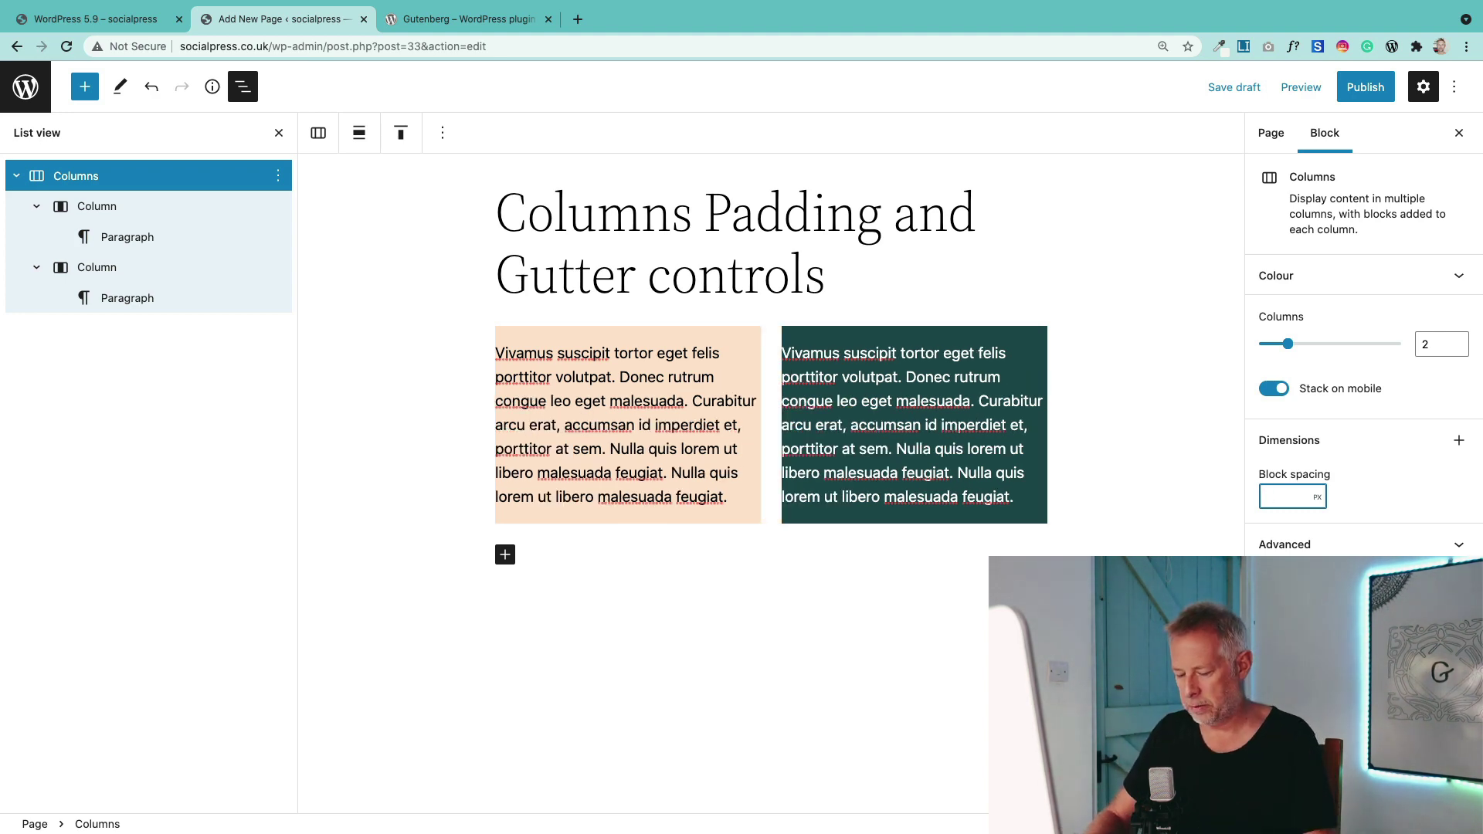
{"action": "type", "text": "0"}
{"action": "key", "text": "BackSpace"}
{"action": "type", "text": "60"}
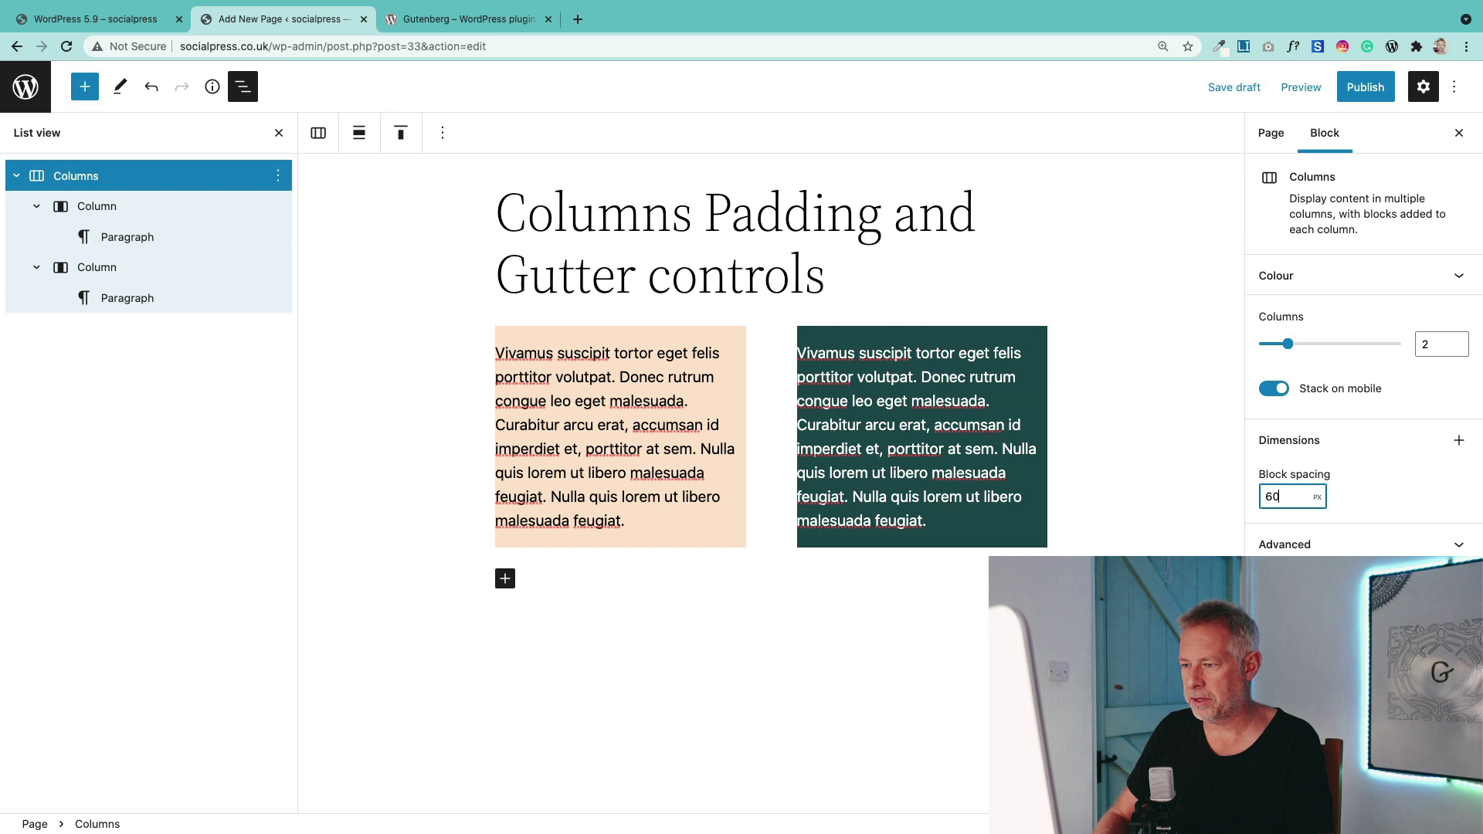
{"action": "key", "text": "BackSpace"}
{"action": "key", "text": "BackSpace"}
{"action": "type", "text": "0"}
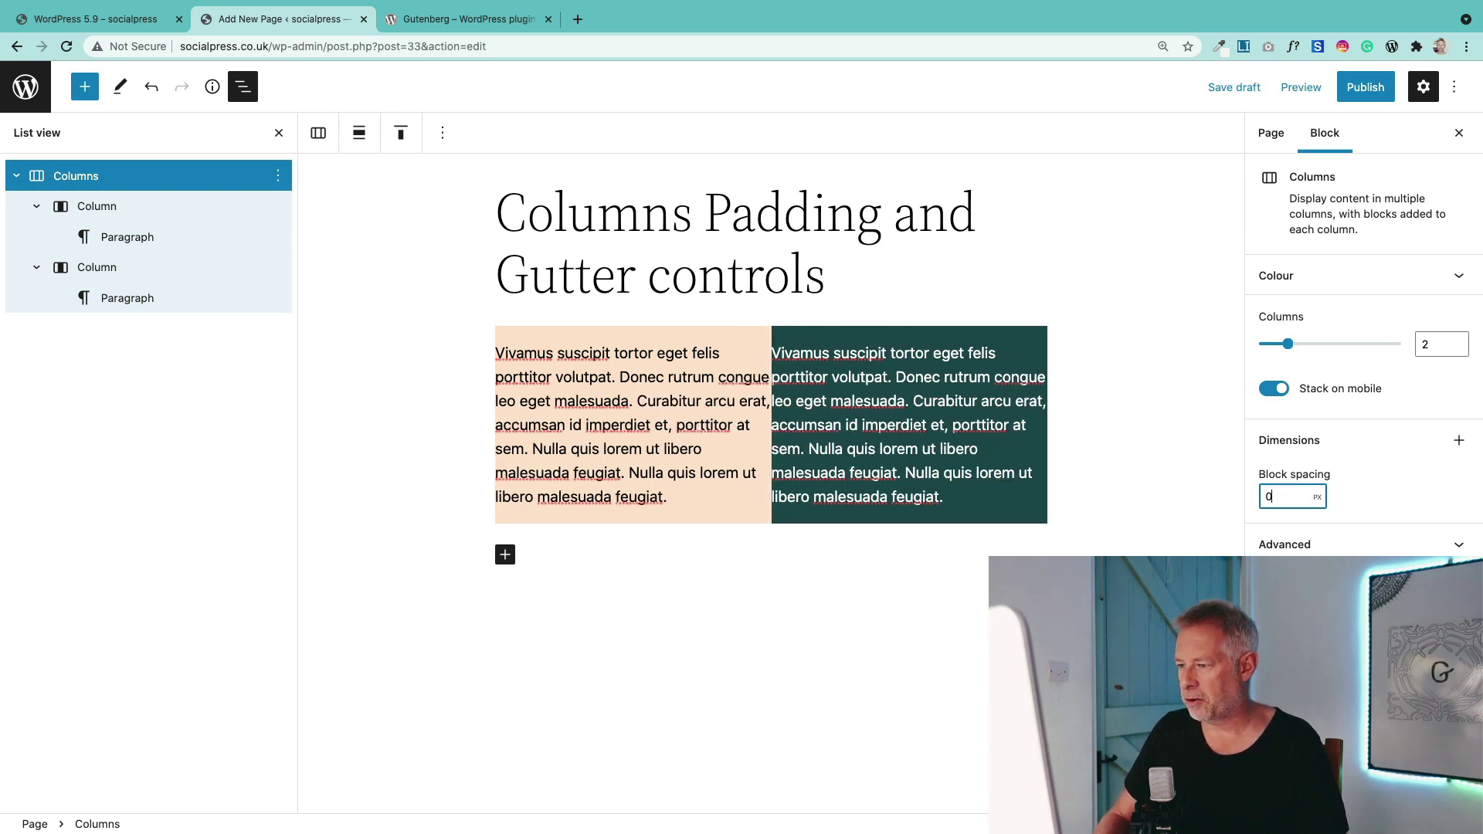
Step: Edit the padding of the left peach column (10px), then the right dark column
{"action": "left_click", "coordinate": [672, 522]}
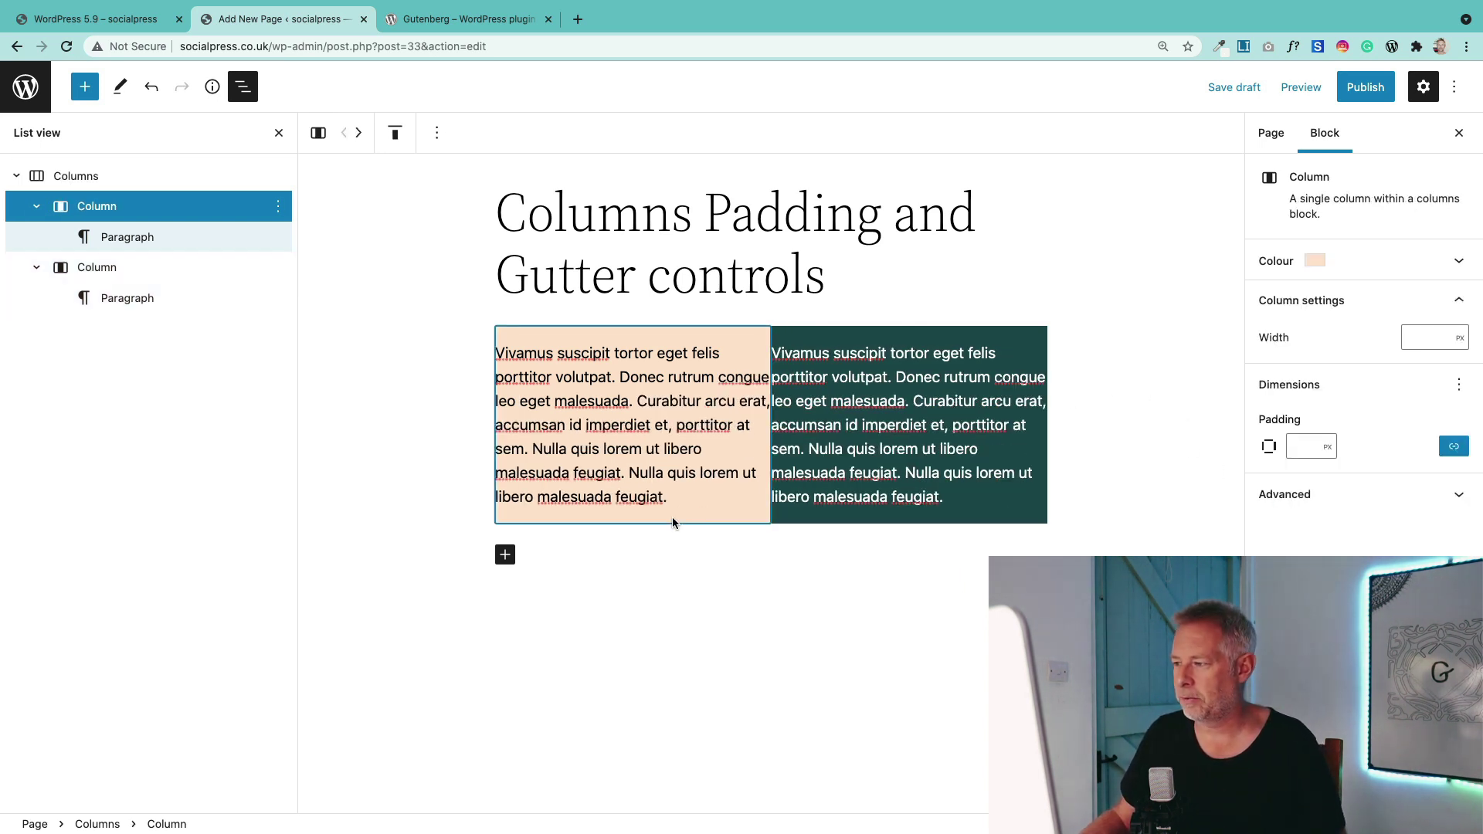
{"action": "left_click", "coordinate": [1308, 452]}
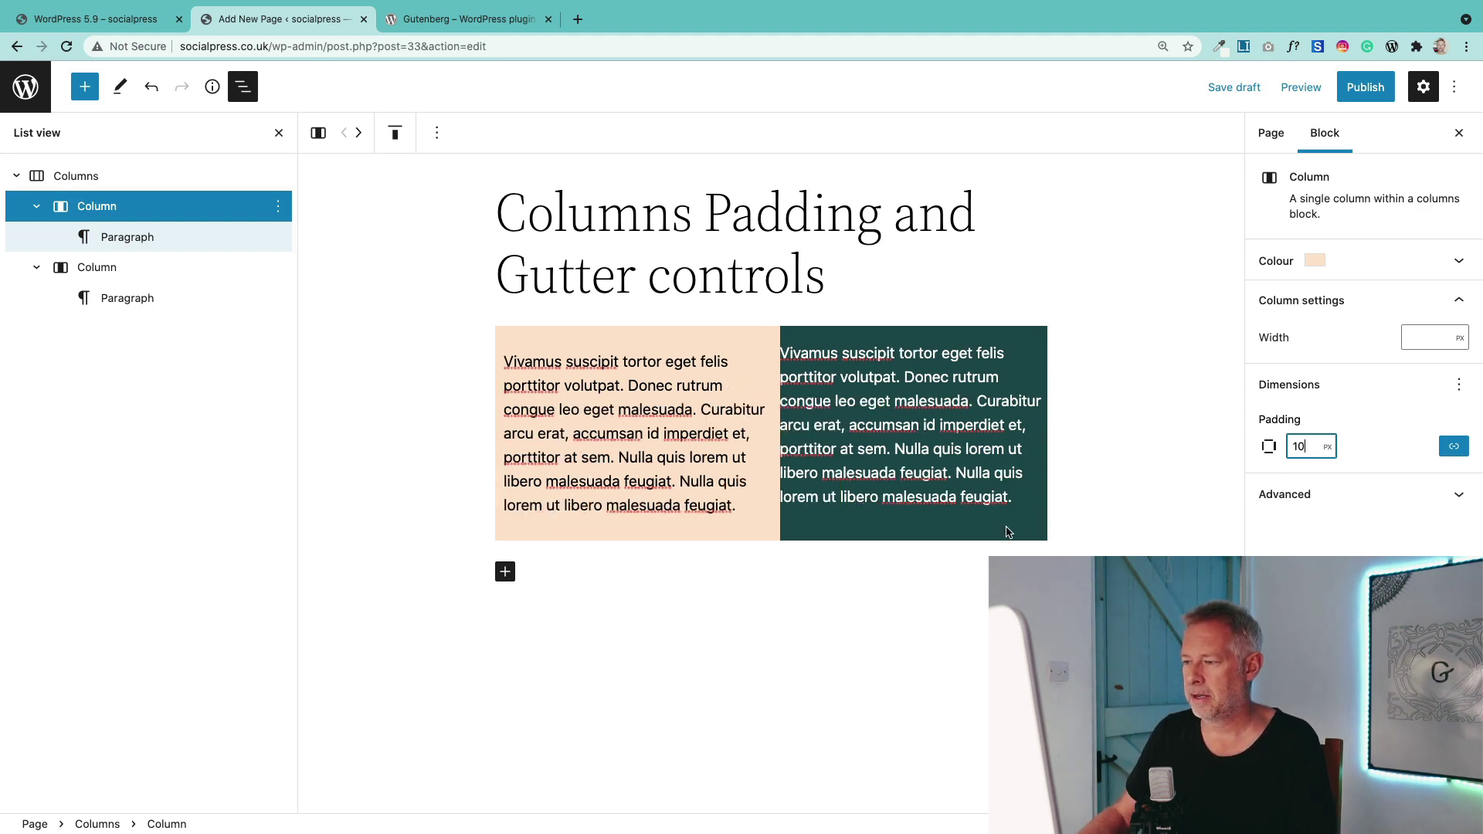
{"action": "left_click", "coordinate": [1009, 532]}
{"action": "left_click", "coordinate": [1292, 452]}
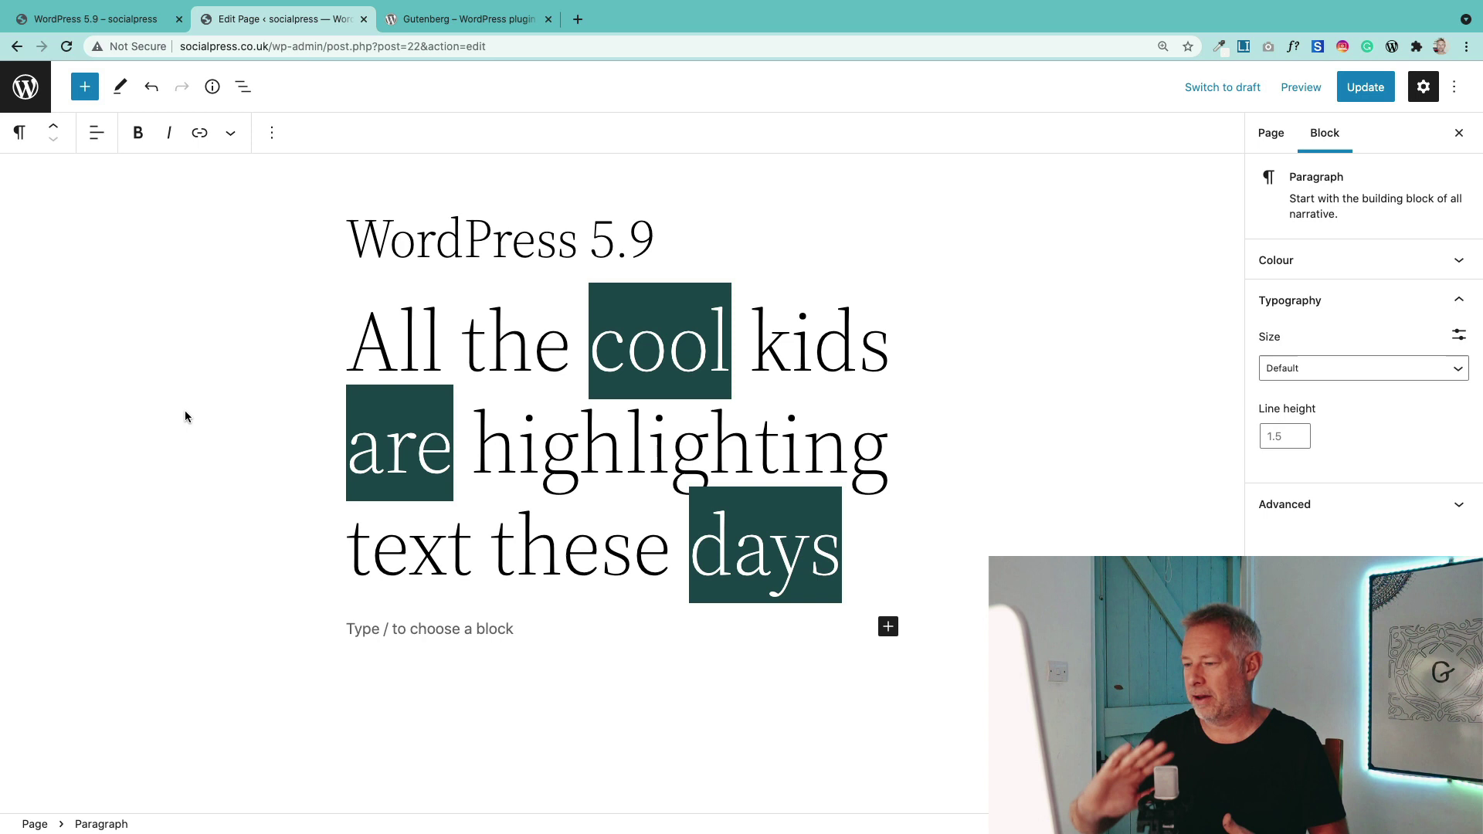
Step: Turn the empty paragraph below the highlighted heading into a new Heading block
{"action": "left_click", "coordinate": [352, 595]}
{"action": "left_click", "coordinate": [515, 632]}
{"action": "type", "text": "/heading"}
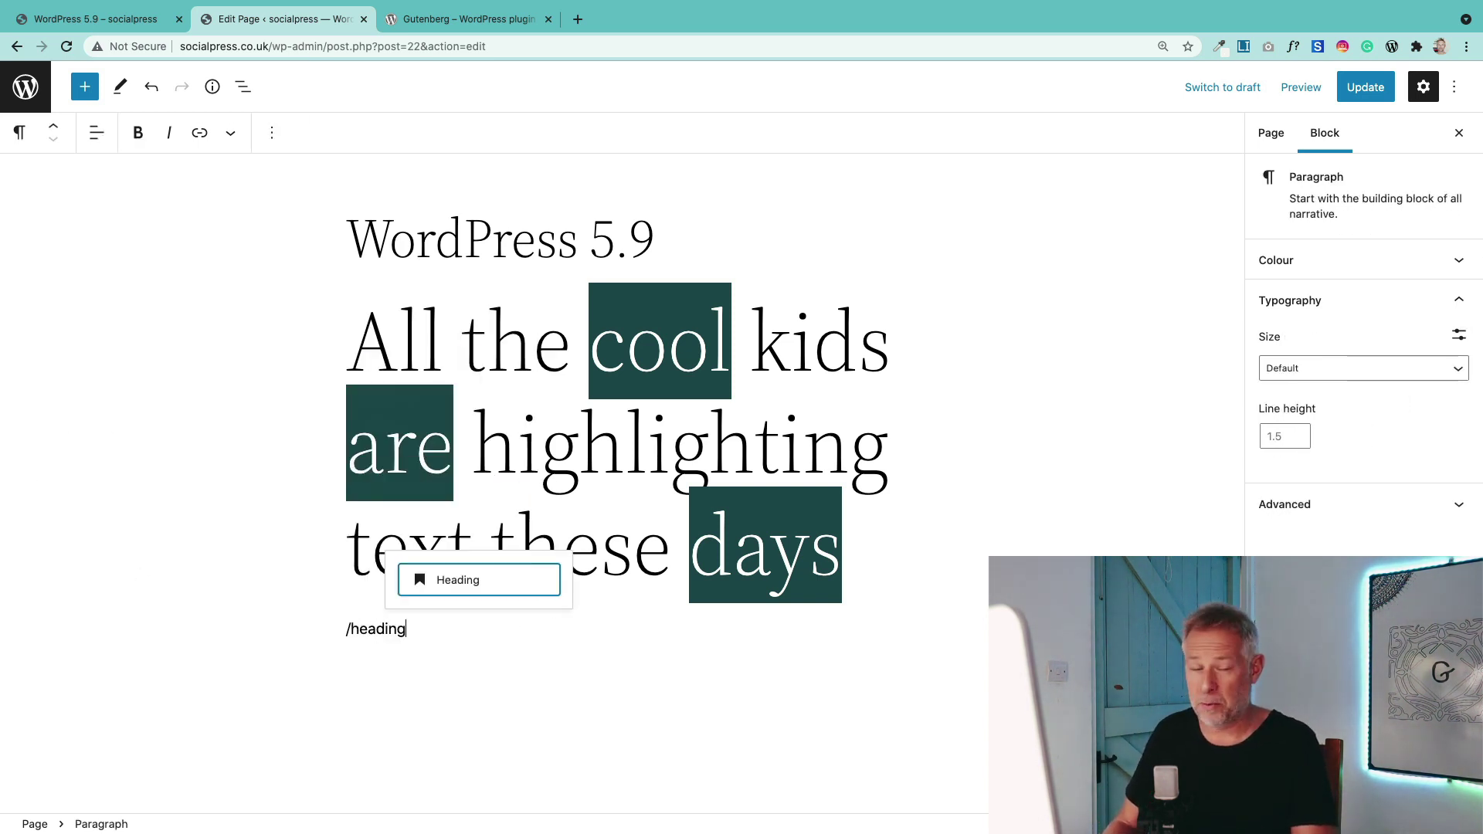
{"action": "key", "text": "Return"}
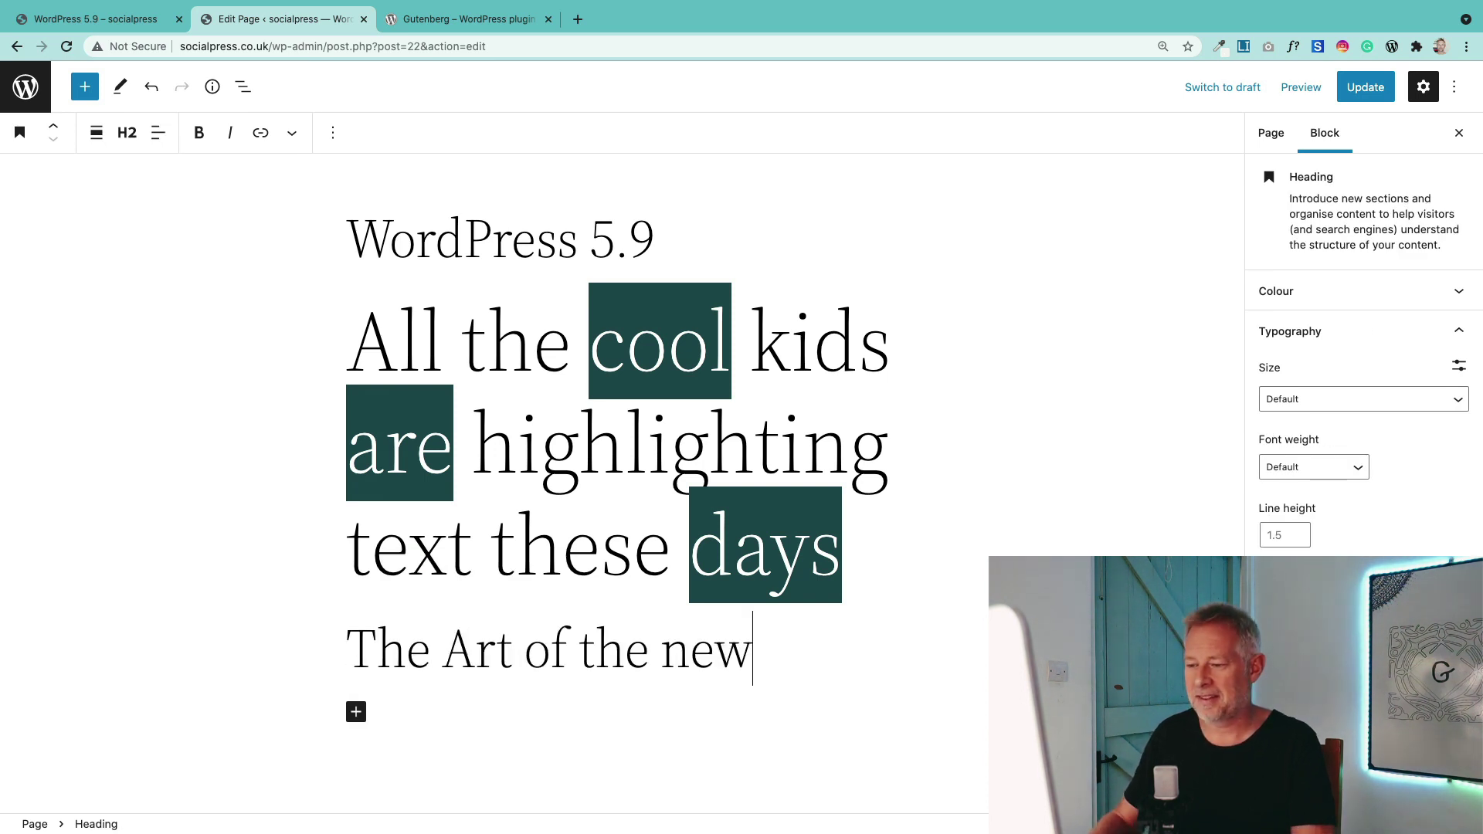
Step: Highlight the word 'Art' with white text on the Primary background
{"action": "double_click", "coordinate": [459, 644]}
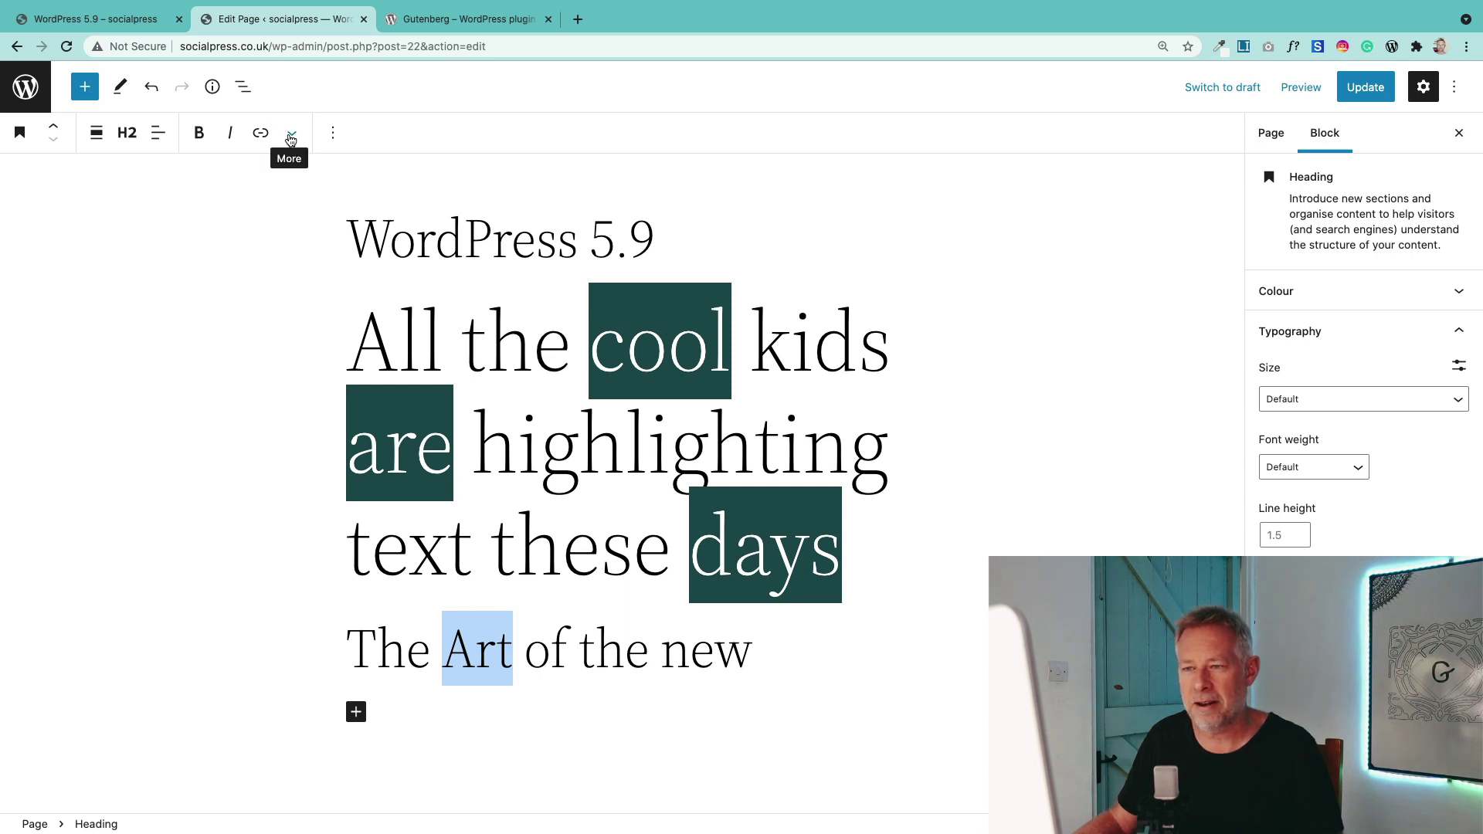
{"action": "left_click", "coordinate": [291, 136]}
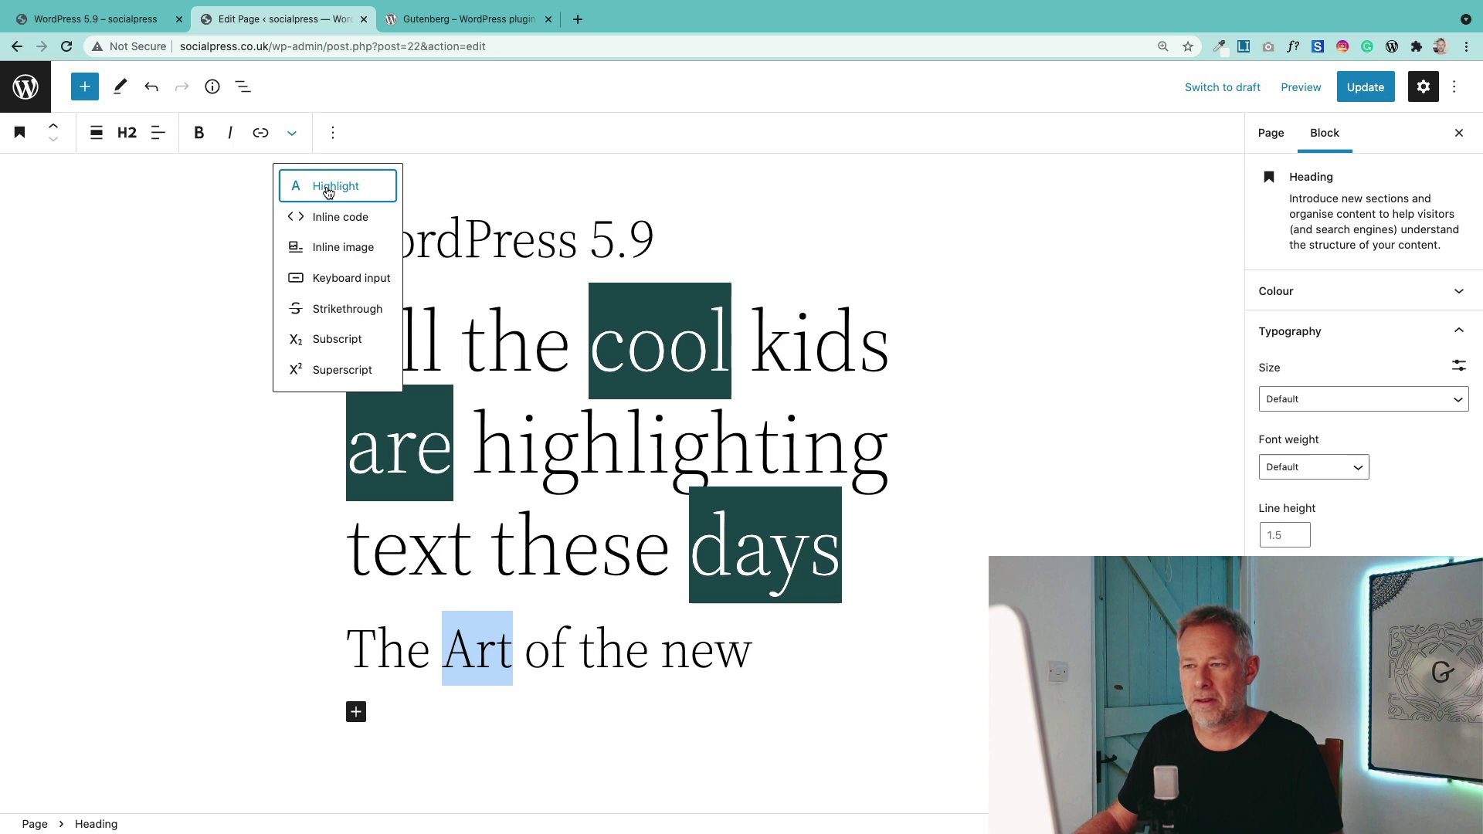
{"action": "left_click", "coordinate": [328, 192]}
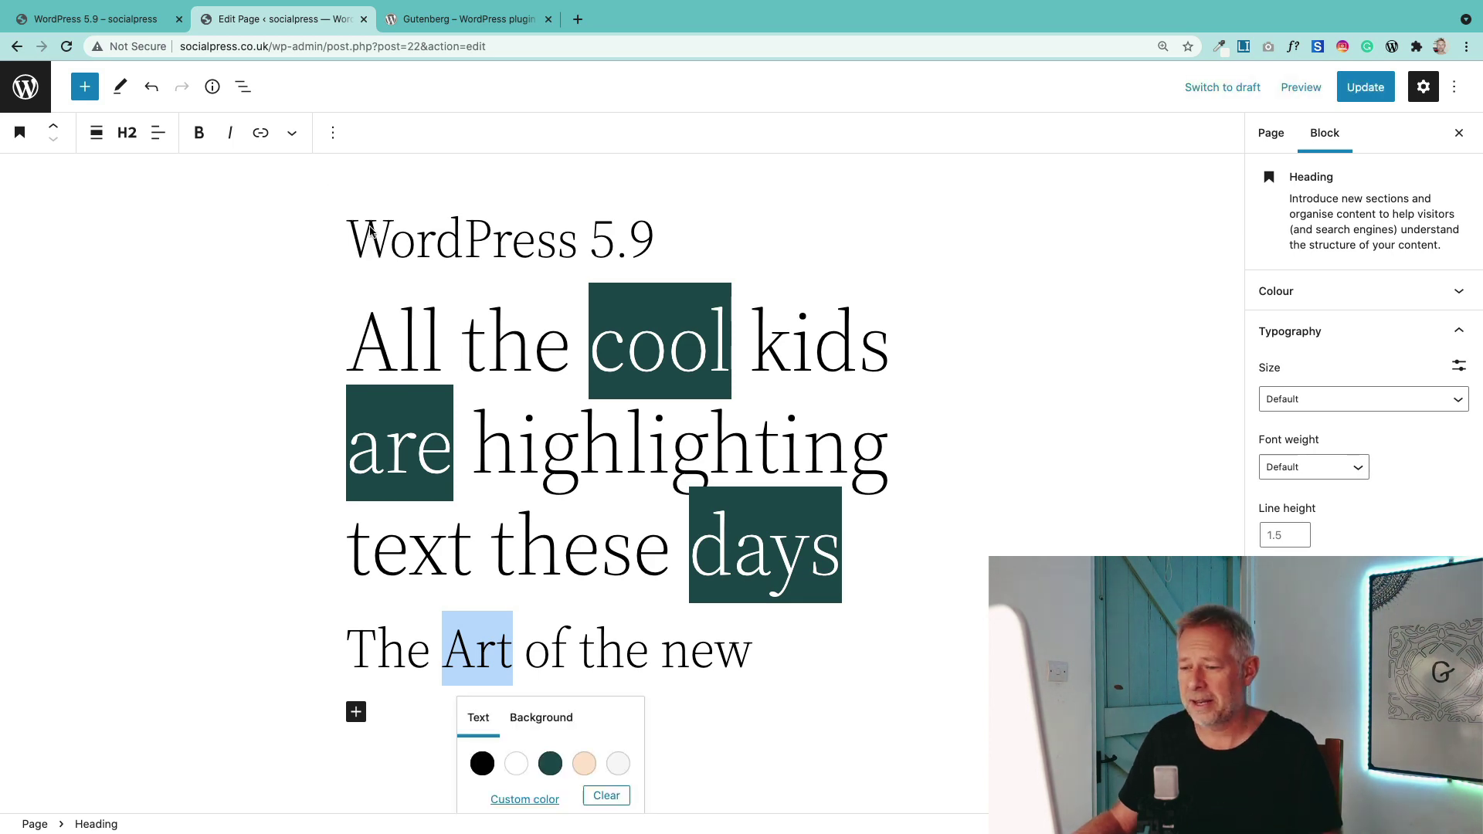
{"action": "scroll", "coordinate": [934, 488], "scroll_direction": "down", "scroll_amount": 3}
{"action": "scroll", "coordinate": [934, 489], "scroll_direction": "down", "scroll_amount": 1}
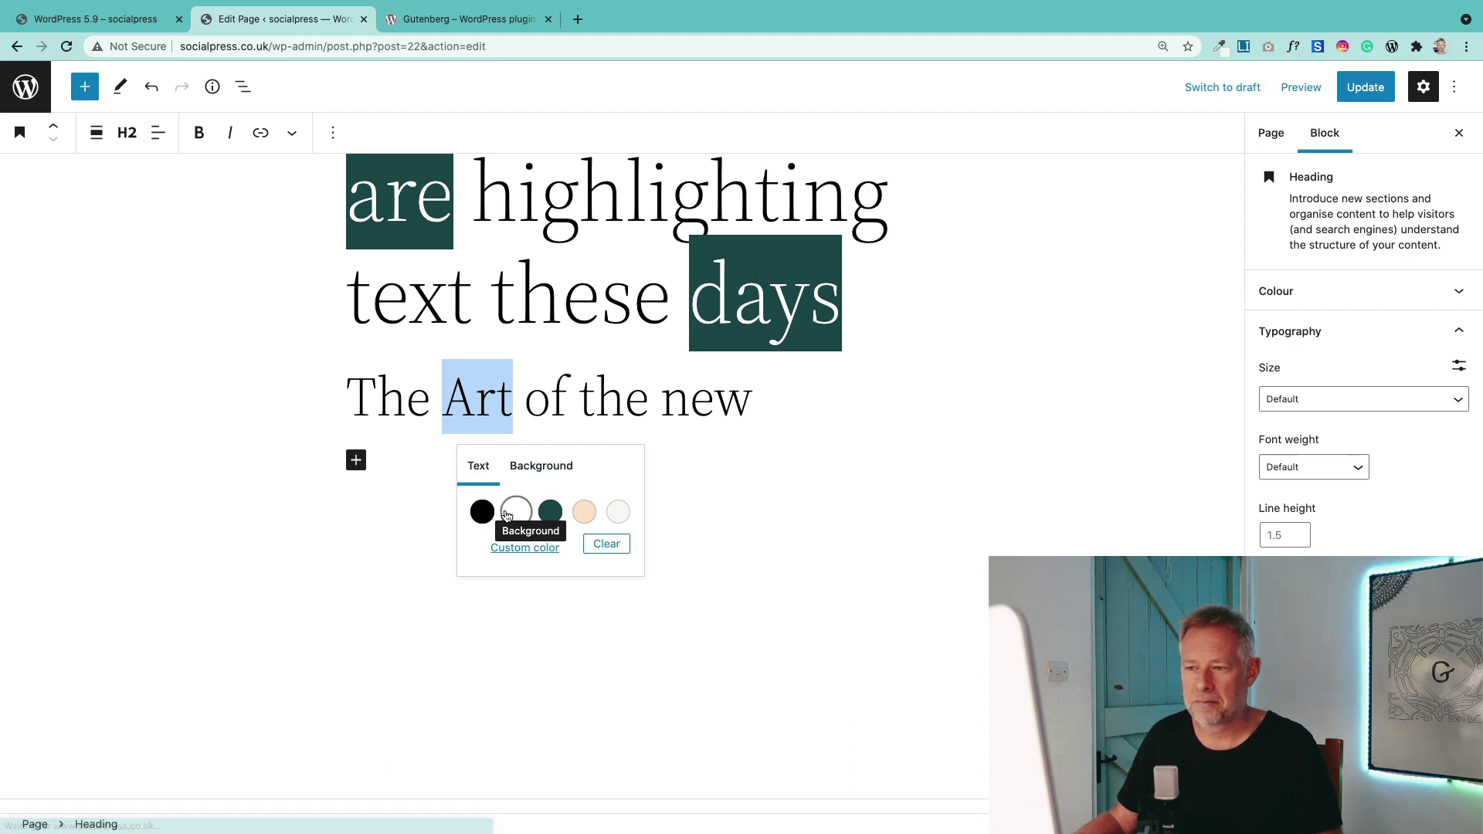
{"action": "left_click", "coordinate": [508, 514]}
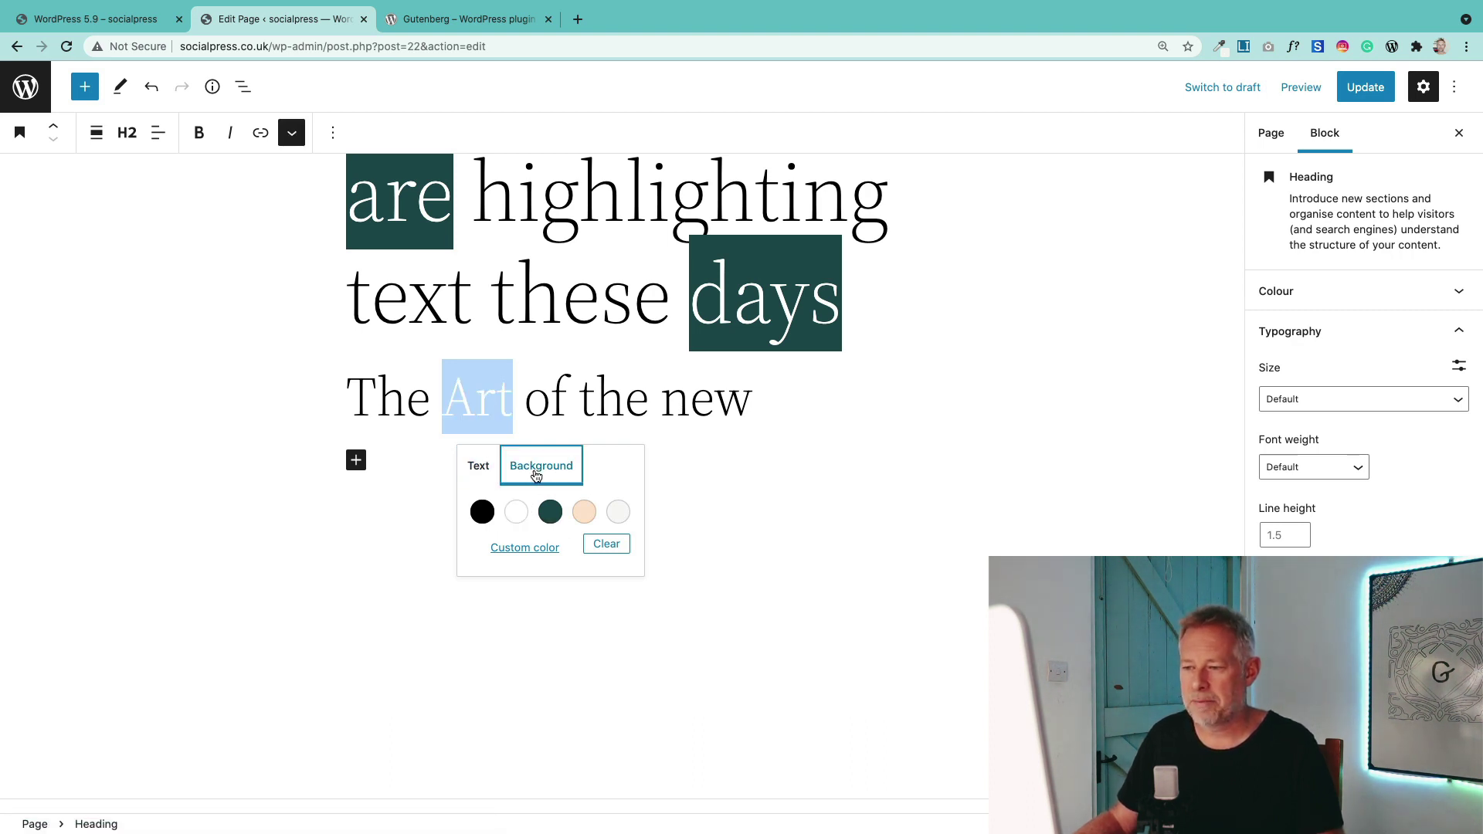
{"action": "left_click", "coordinate": [543, 512]}
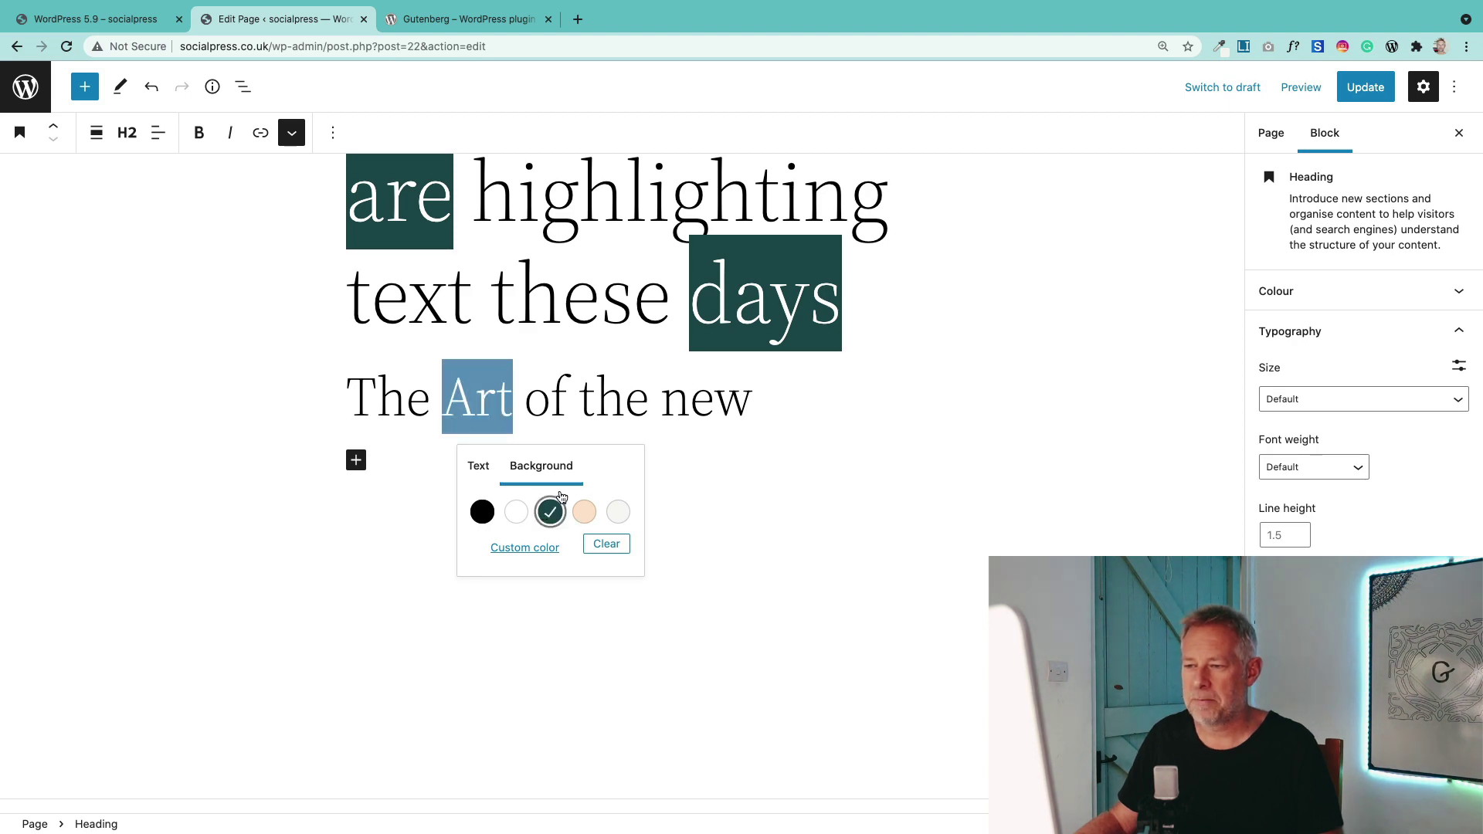
{"action": "left_click", "coordinate": [657, 407]}
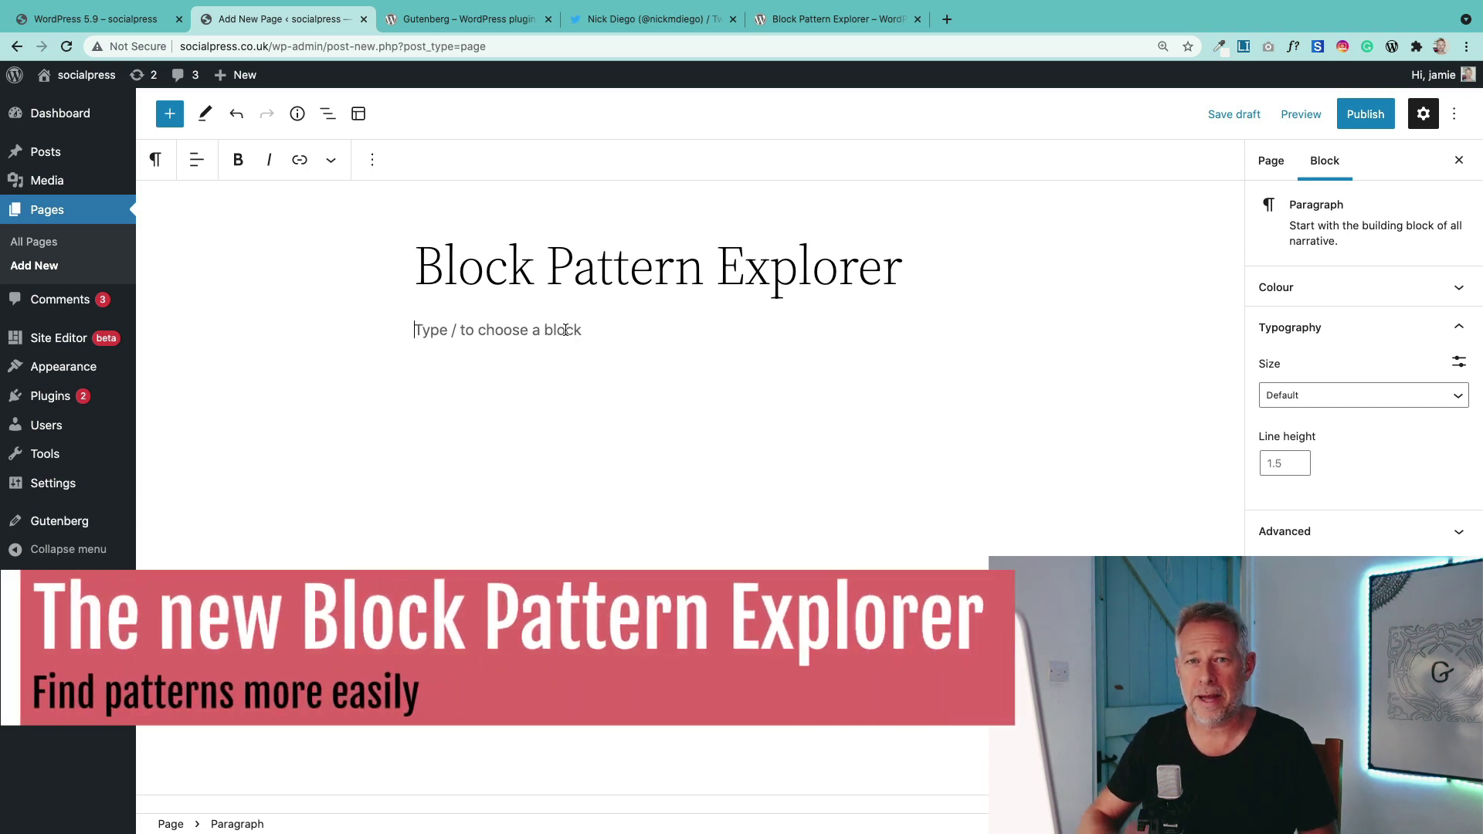
Step: Browse the Featured patterns in the inserter's Patterns tab
{"action": "left_click", "coordinate": [179, 125]}
{"action": "left_click", "coordinate": [284, 217]}
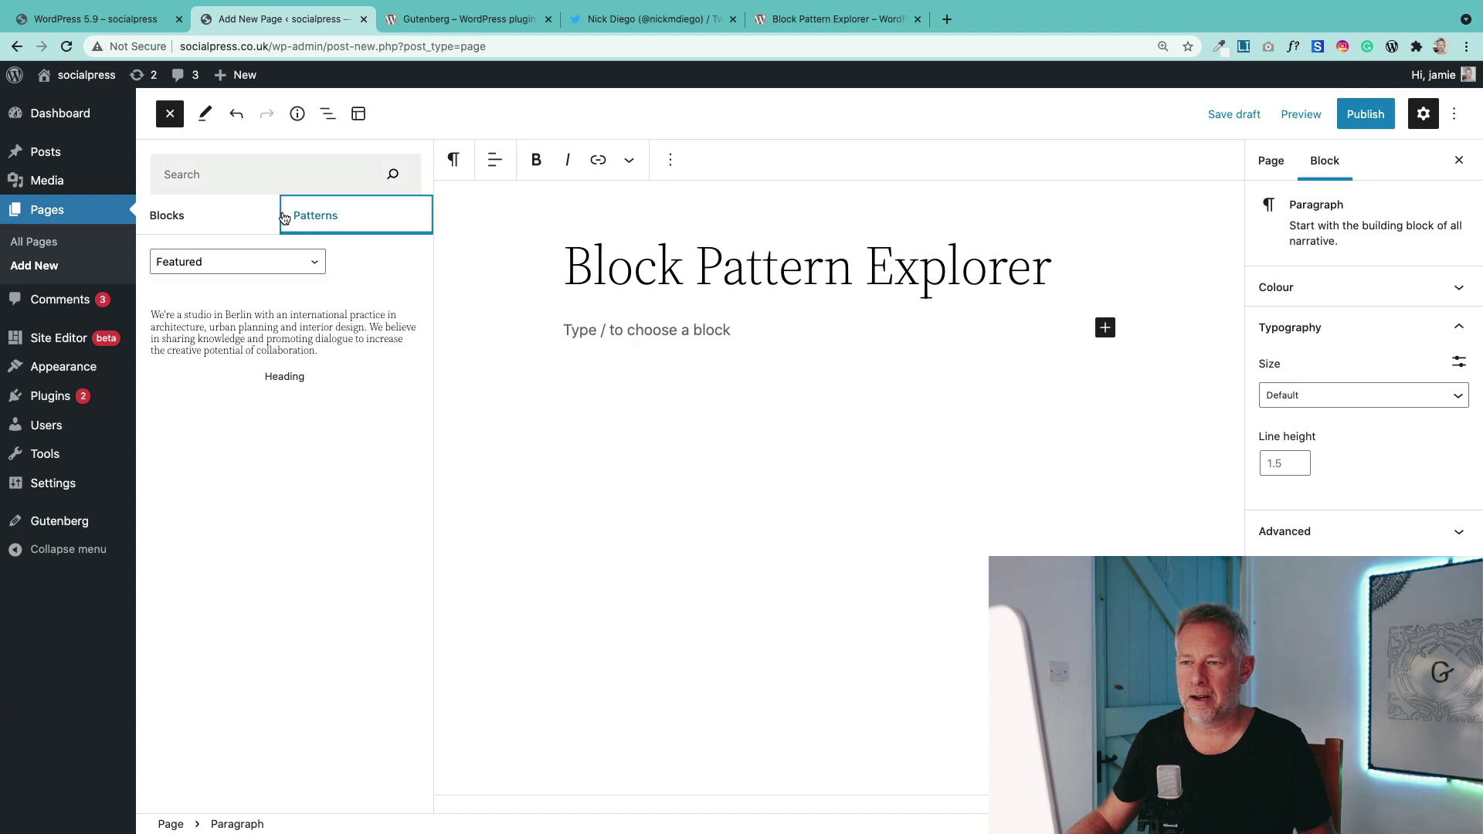
{"action": "scroll", "coordinate": [316, 364], "scroll_direction": "down", "scroll_amount": 5}
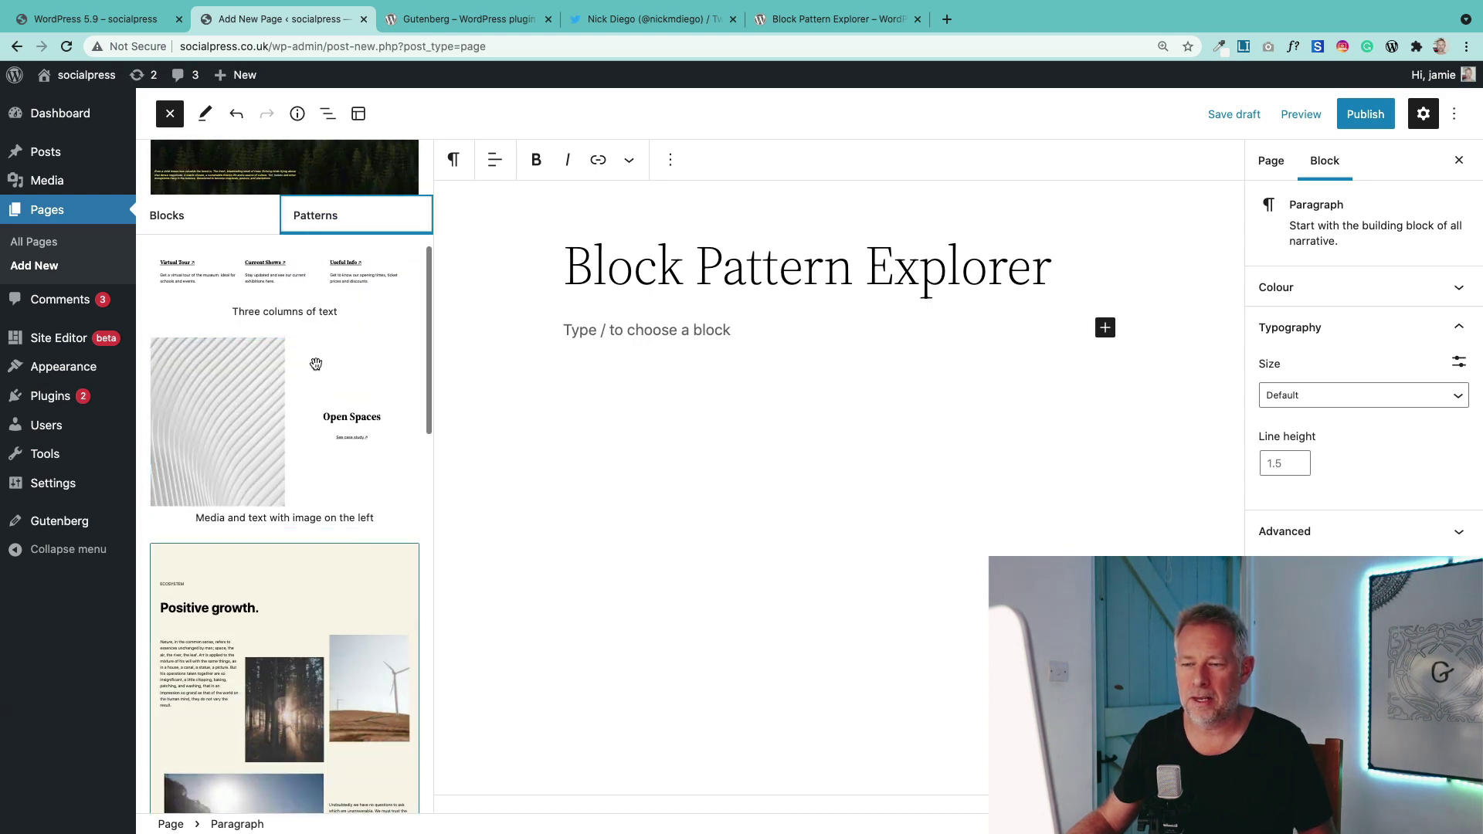
{"action": "scroll", "coordinate": [309, 402], "scroll_direction": "down", "scroll_amount": 10}
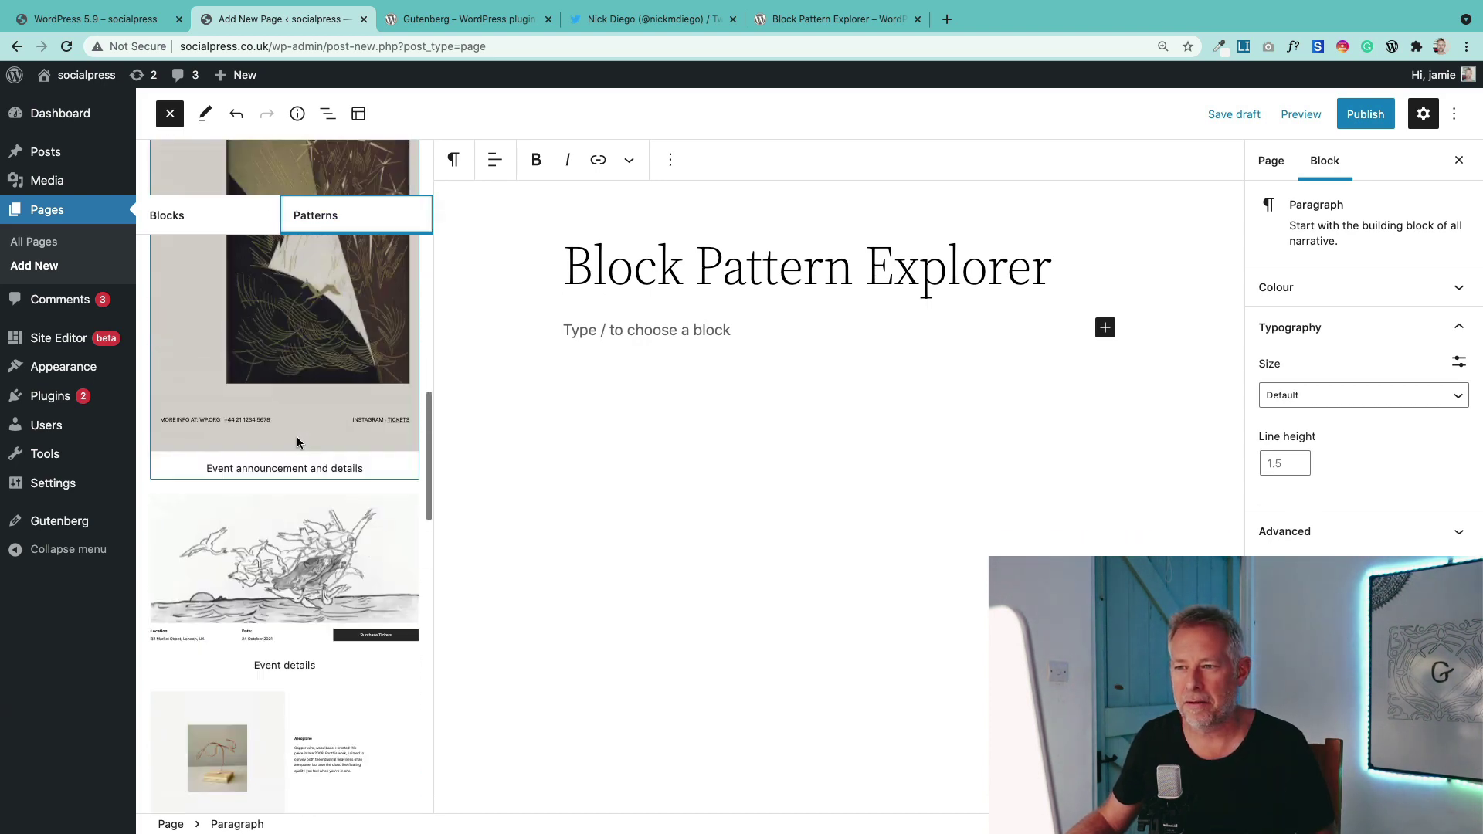
{"action": "scroll", "coordinate": [301, 444], "scroll_direction": "up", "scroll_amount": 15}
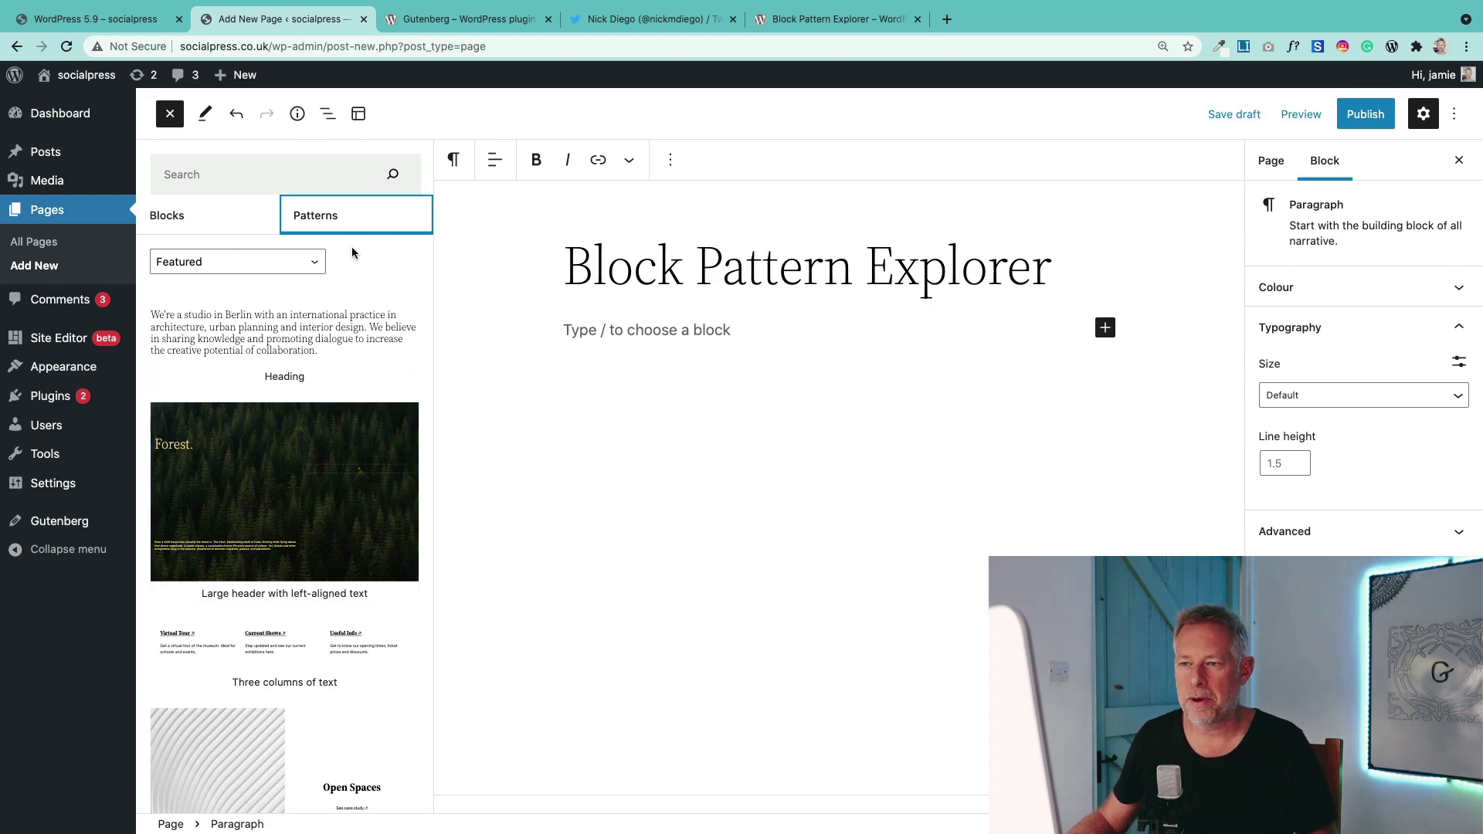
Step: Insert 'Wide image with introduction and buttons' from Twenty Twenty-Two General patterns and show List View
{"action": "left_click", "coordinate": [358, 116]}
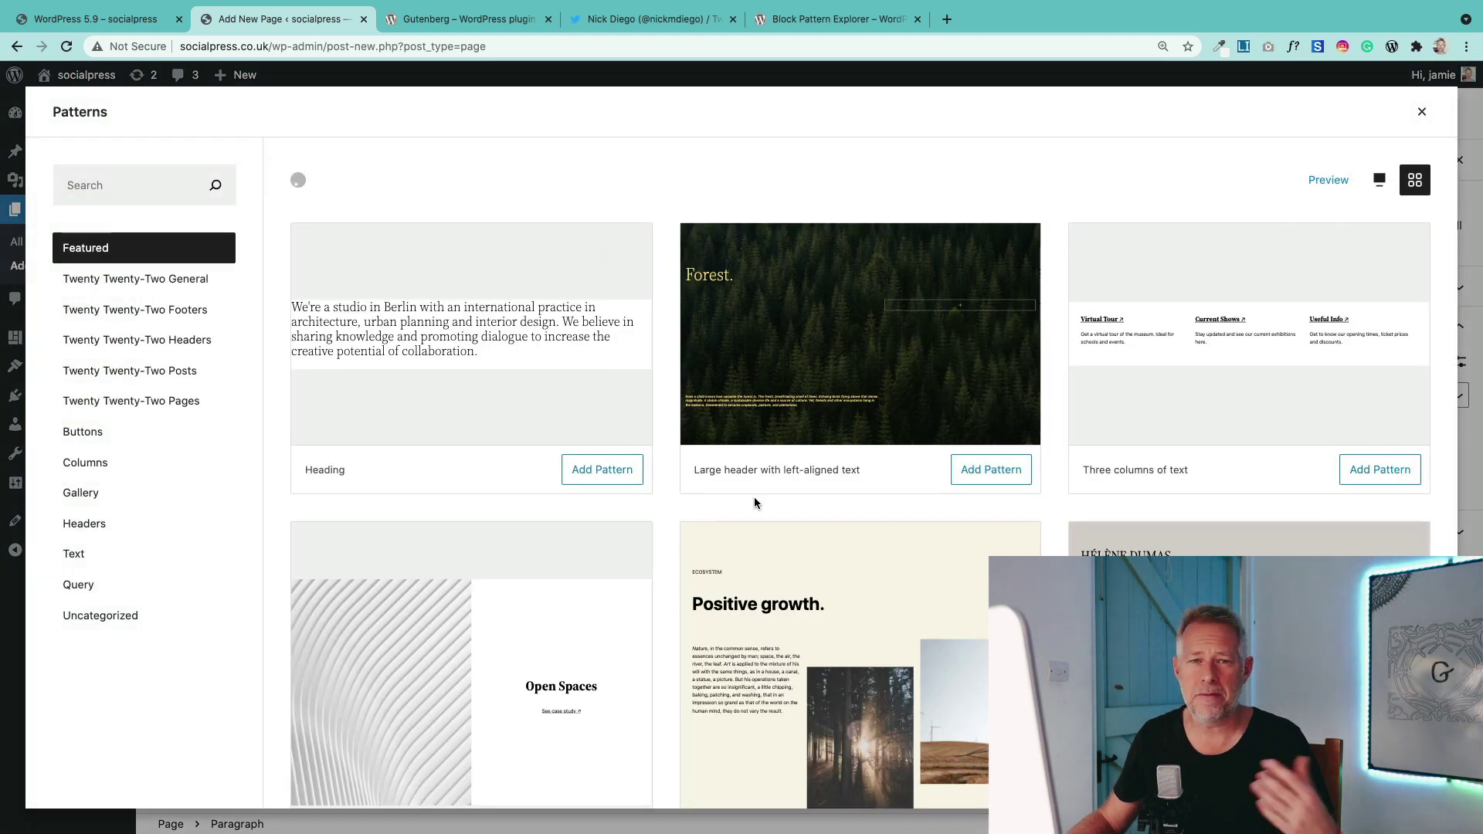
{"action": "left_click", "coordinate": [188, 279]}
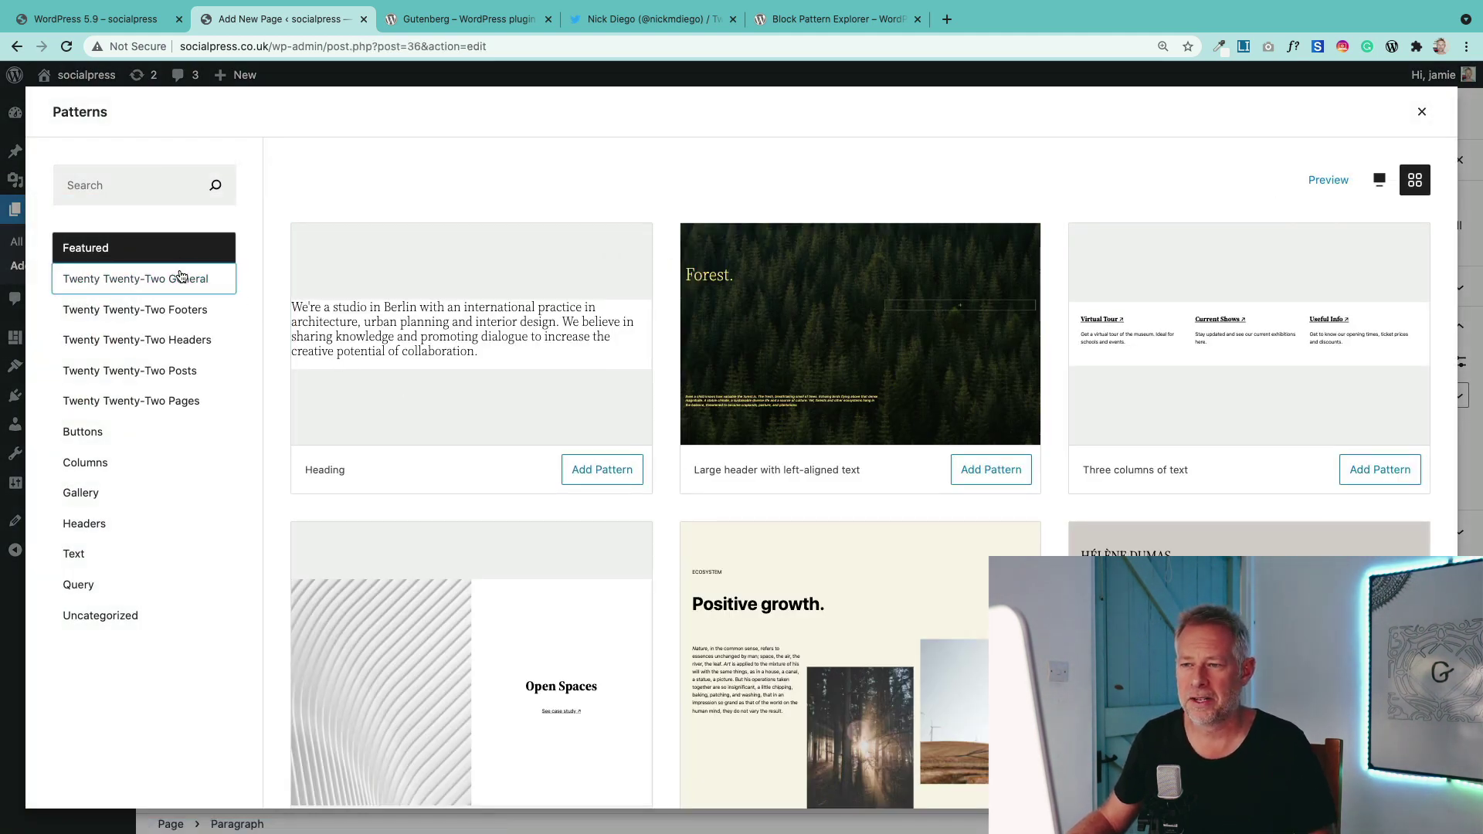
{"action": "scroll", "coordinate": [554, 486], "scroll_direction": "down", "scroll_amount": 3}
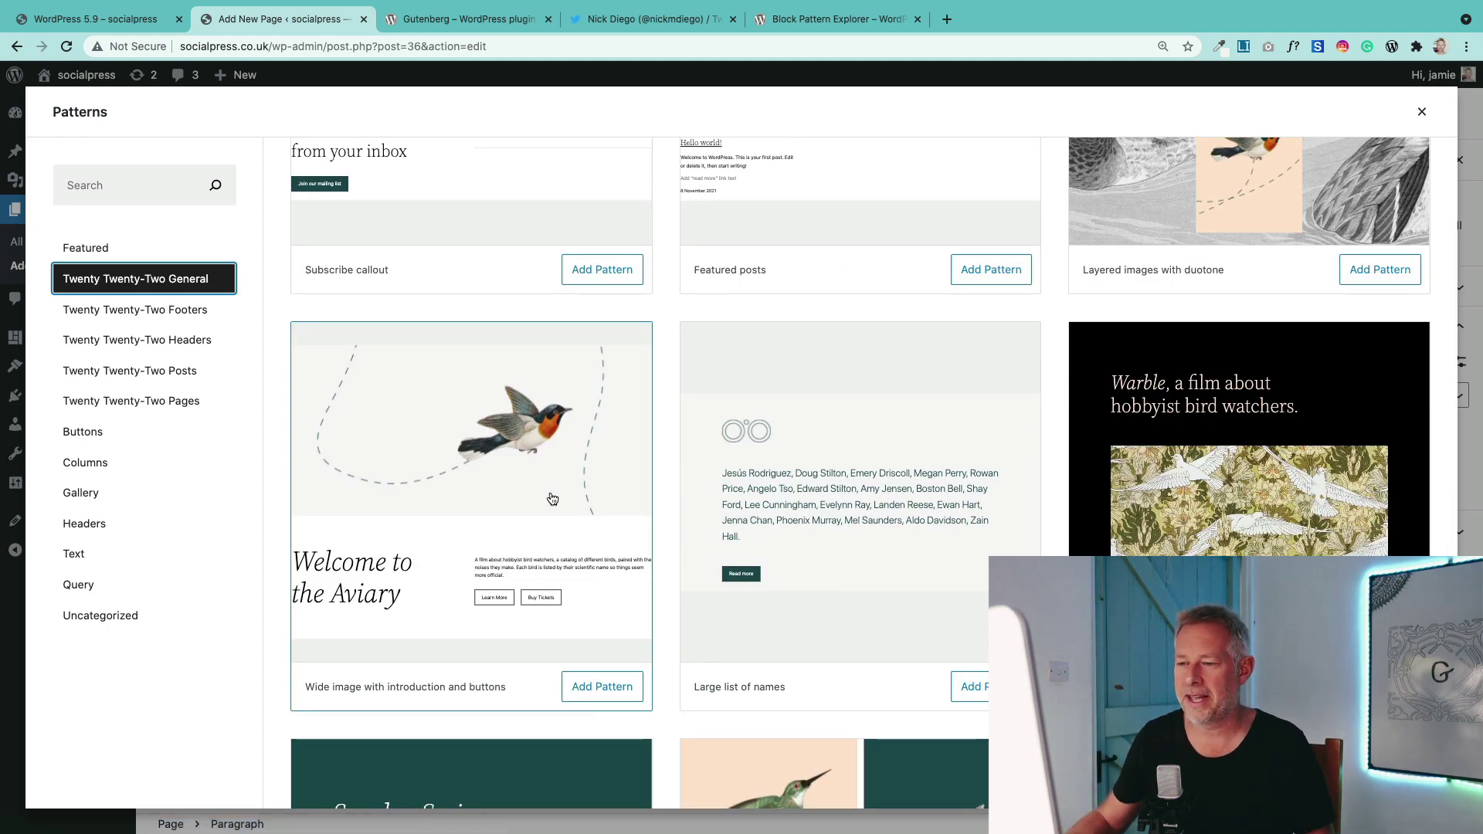
{"action": "left_click", "coordinate": [586, 684]}
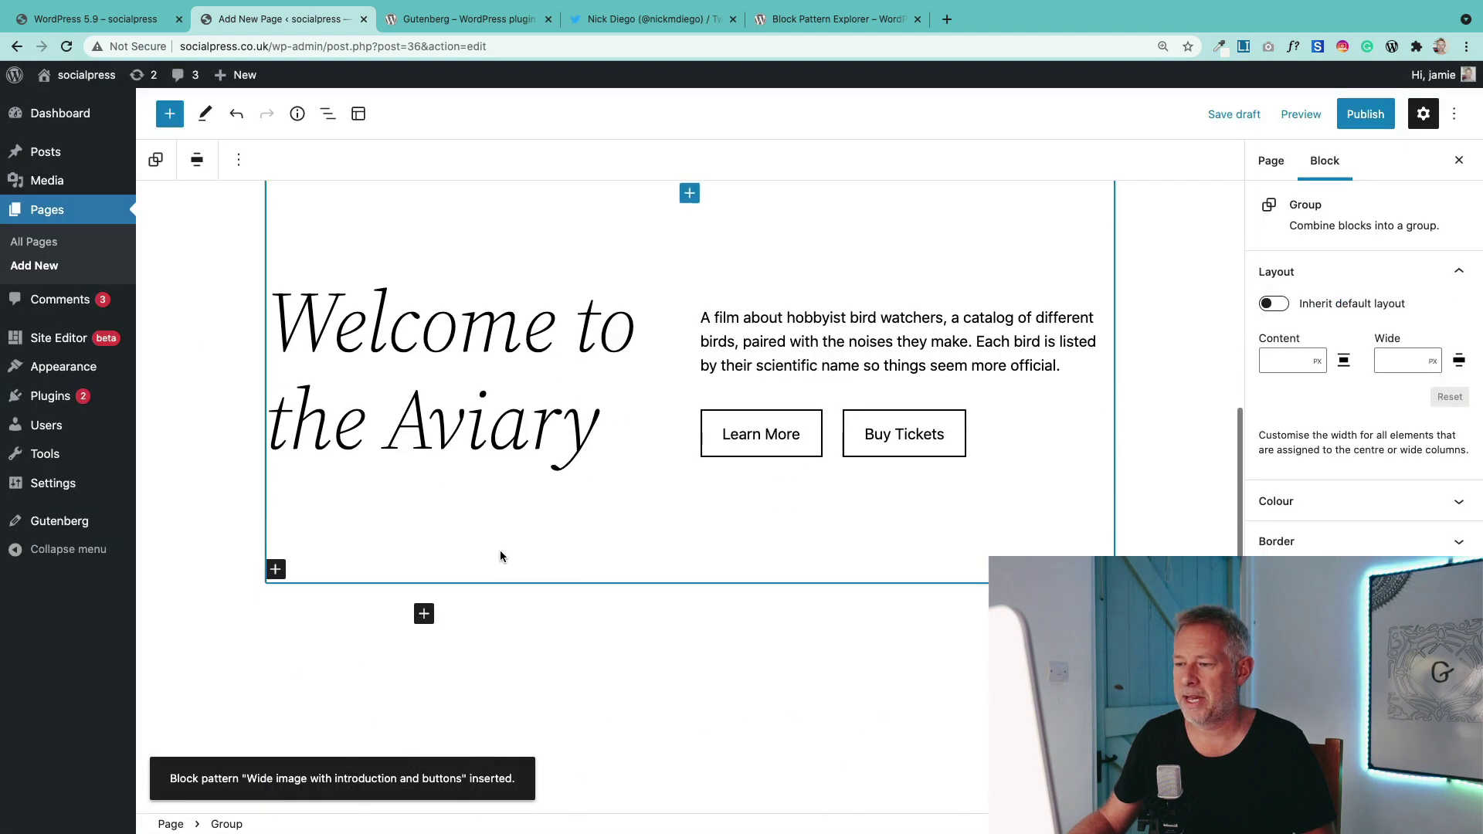
{"action": "left_click", "coordinate": [328, 114]}
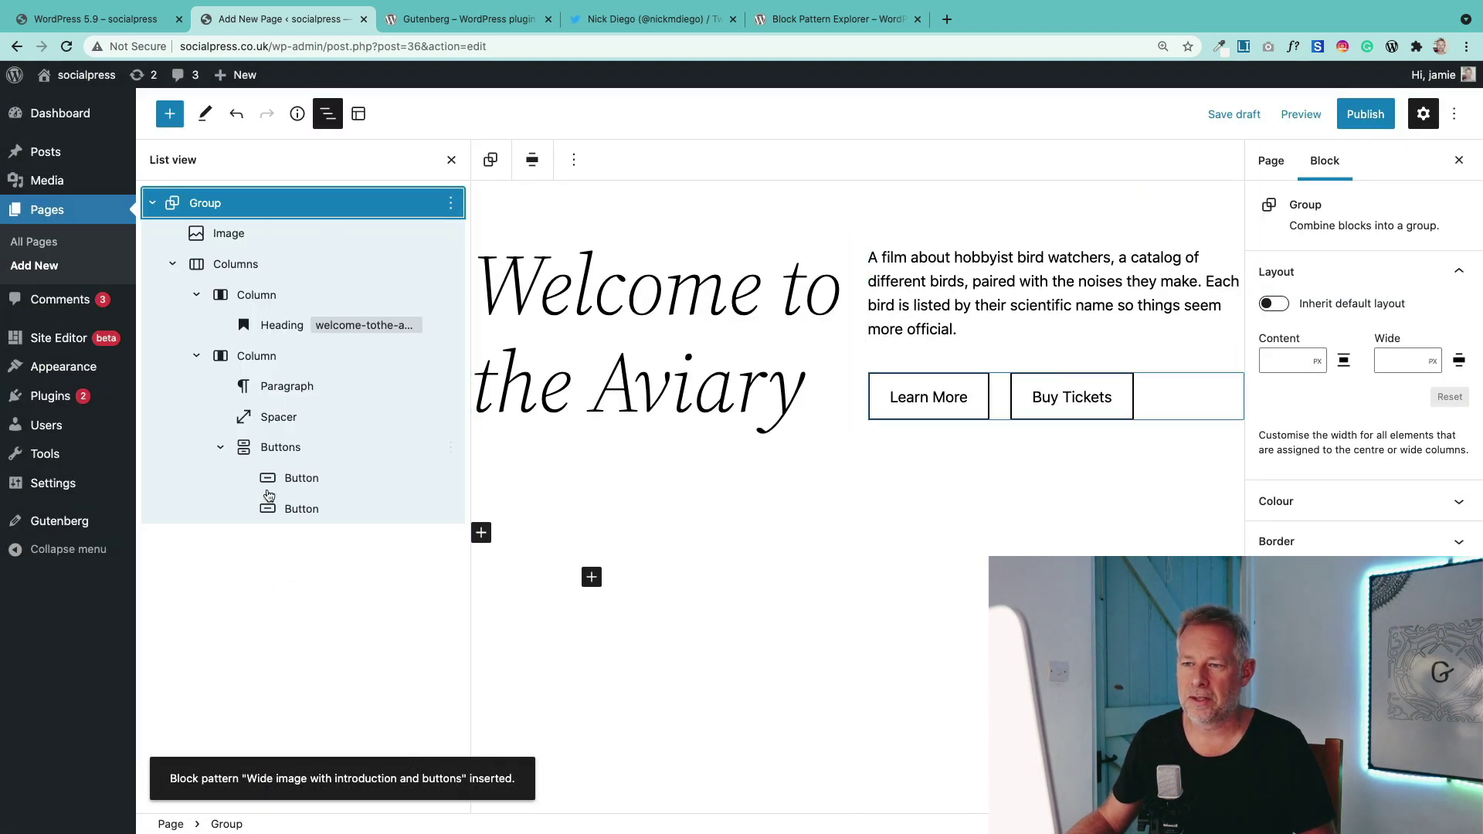
{"action": "left_click", "coordinate": [359, 114]}
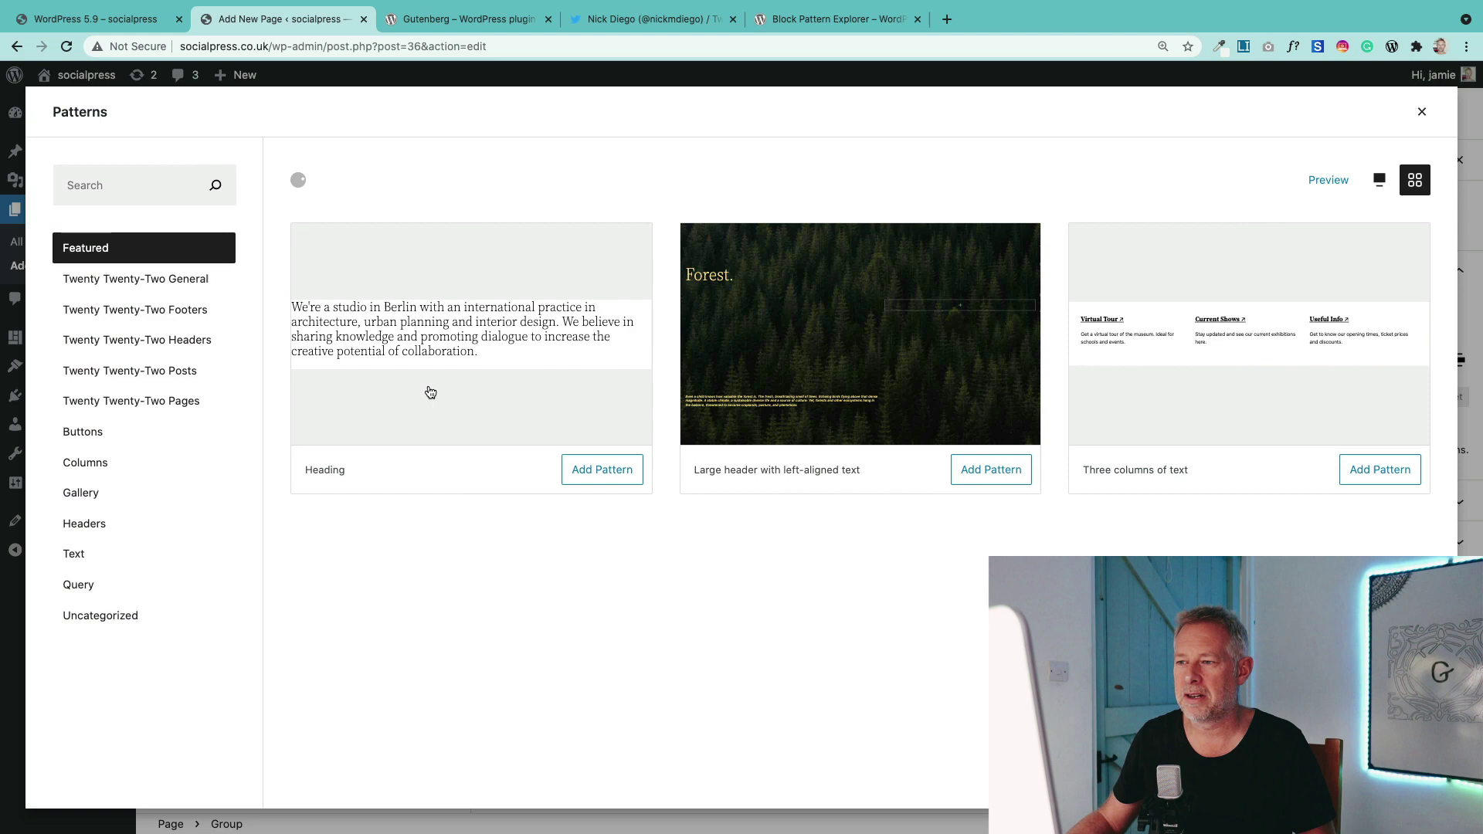